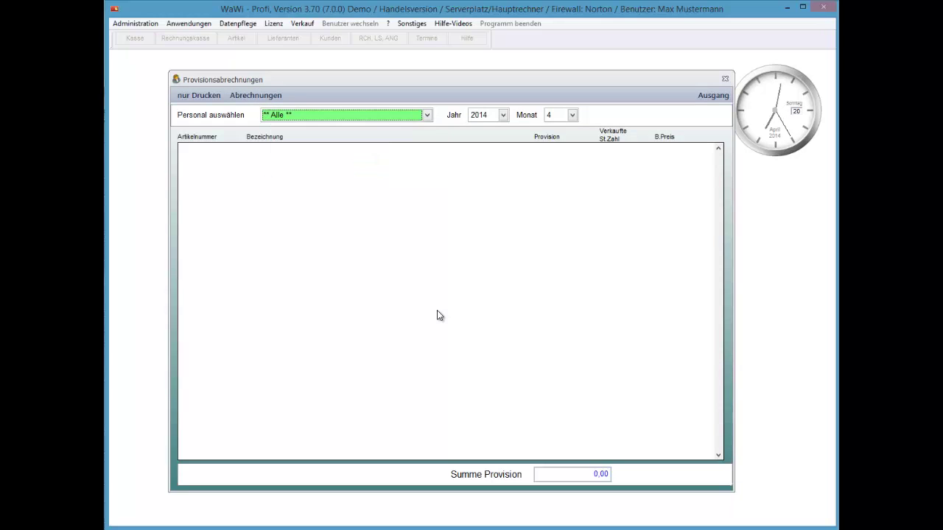
Go through the commission statement's staff, year and month selections for all staff in 4/2014, and close the statement.
key(Return)
key(Return)
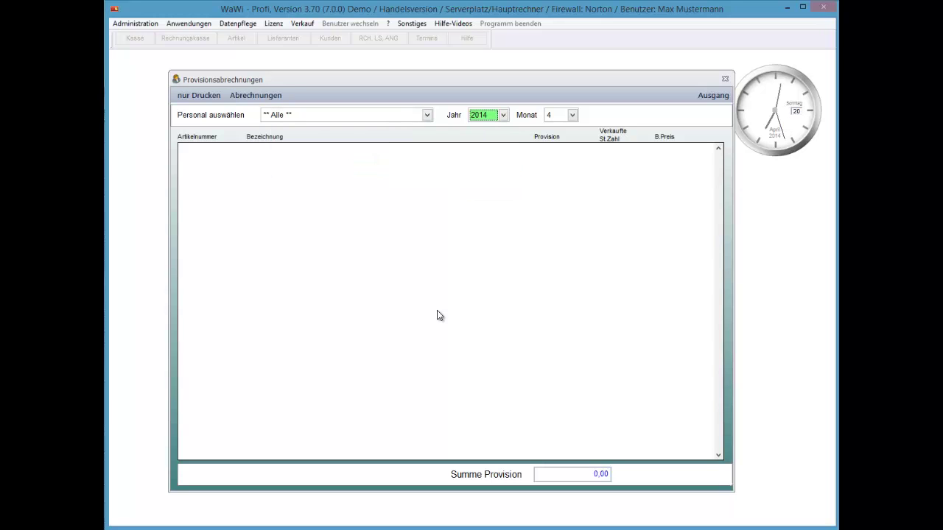
key(Return)
key(Return)
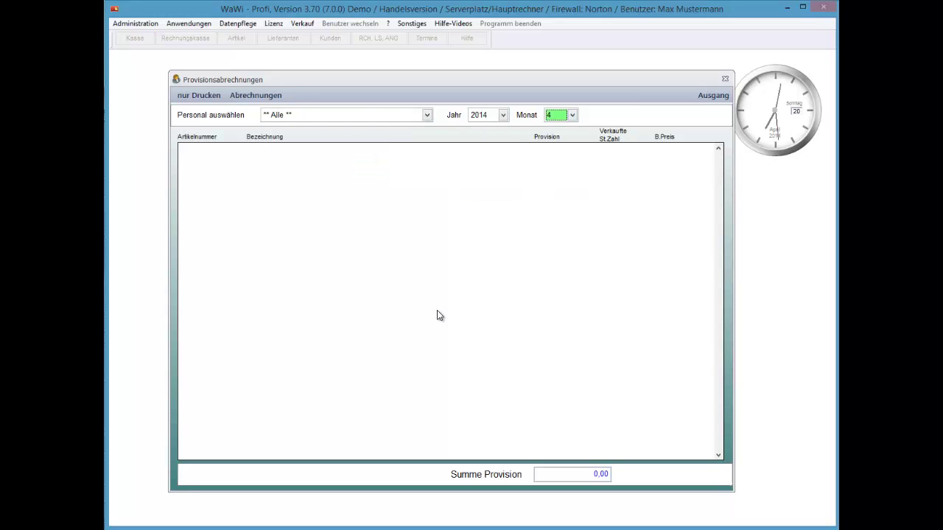
key(Escape)
click(632, 427)
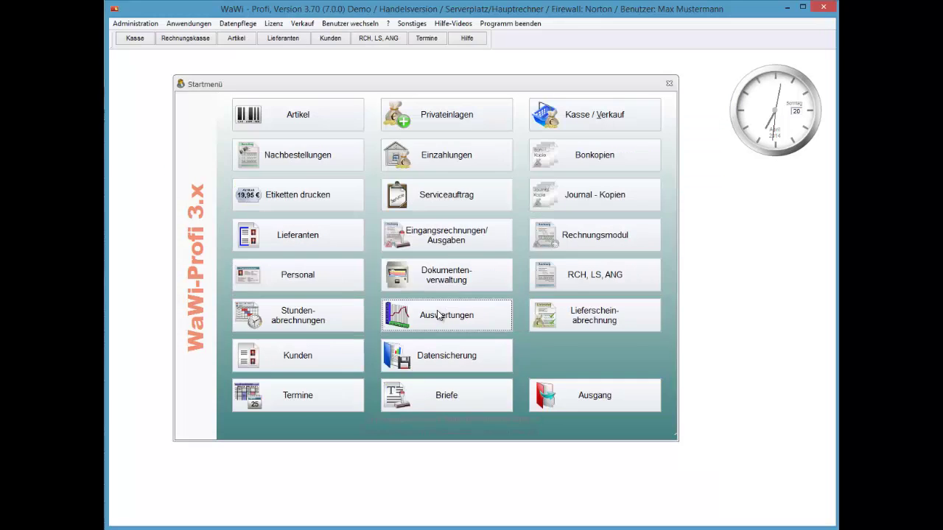
Check the seller commission rates of articles 8, 99 and 501 in the article master, and close it.
click(298, 115)
key(Return)
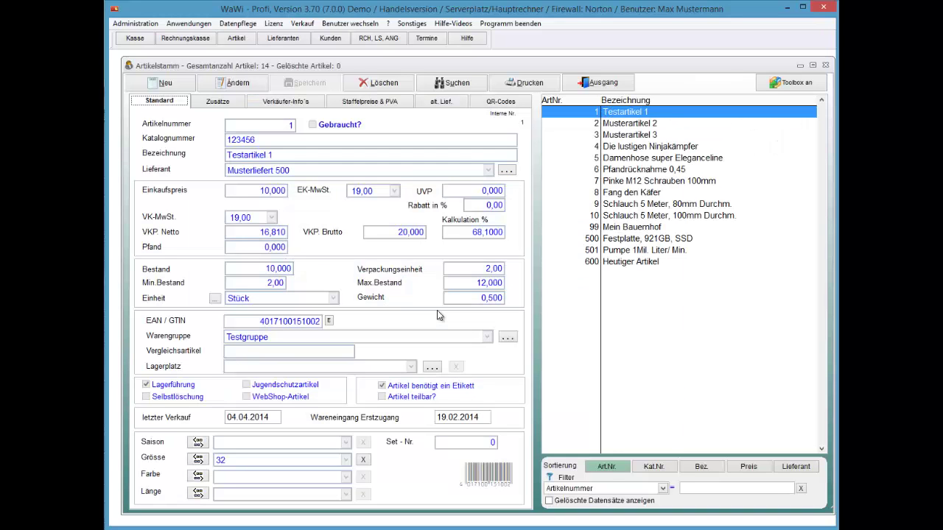
click(370, 101)
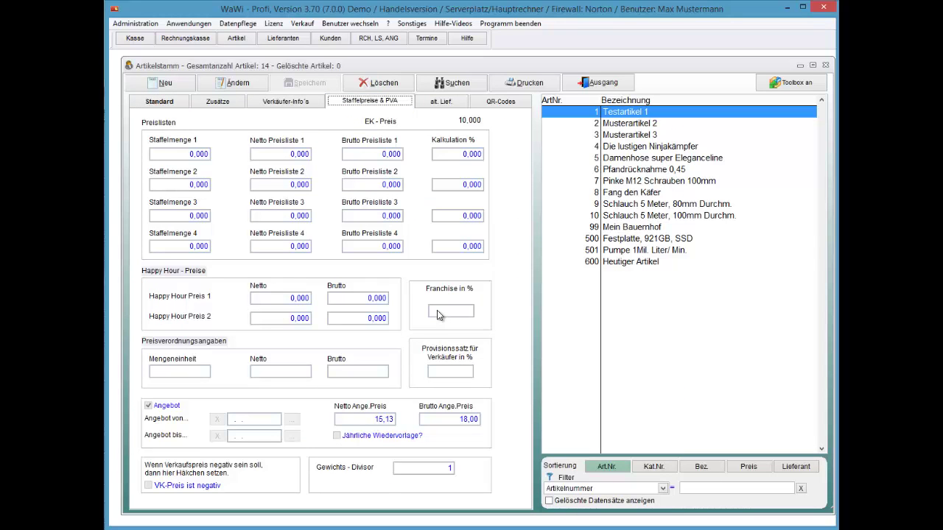
click(648, 192)
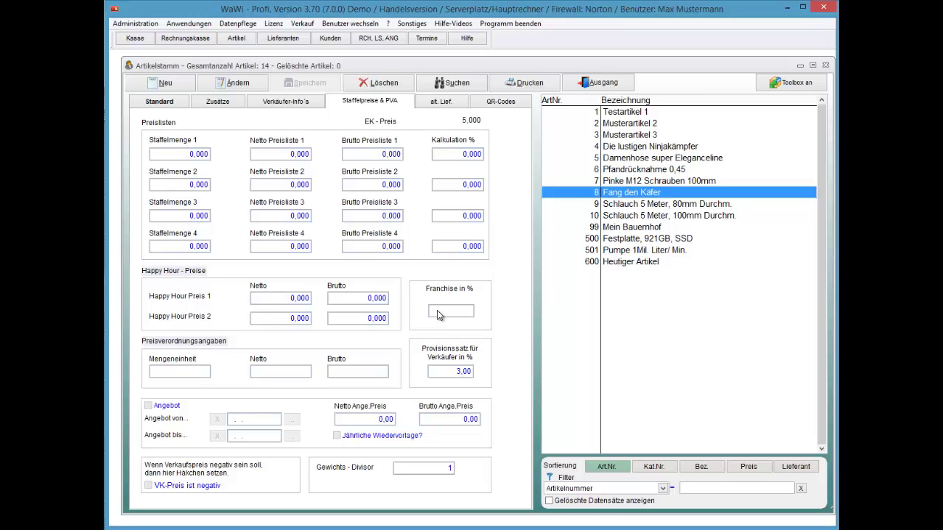
scroll(439, 315, down, 1)
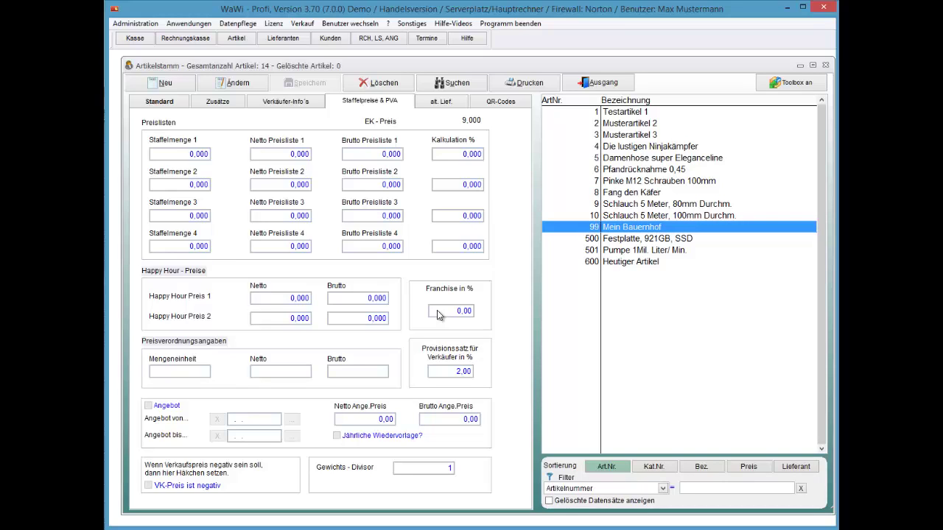
scroll(439, 316, down, 1)
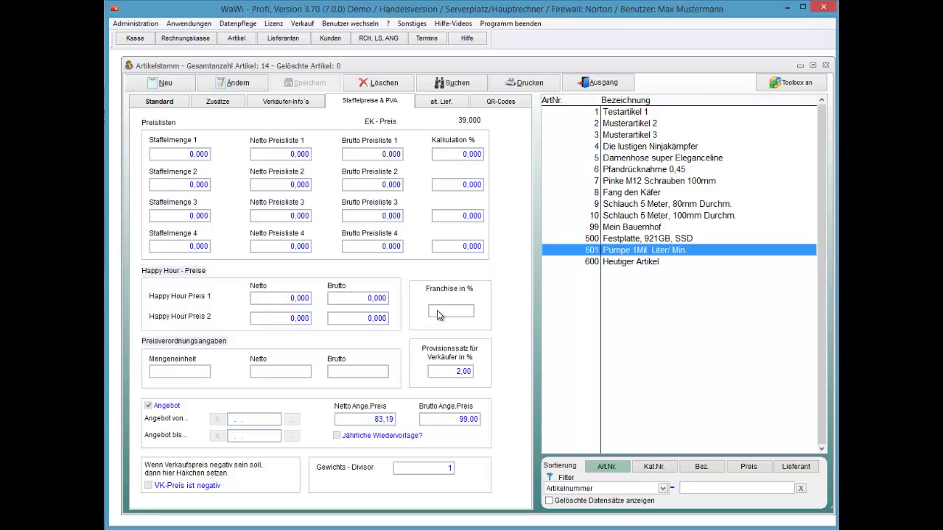
key(Escape)
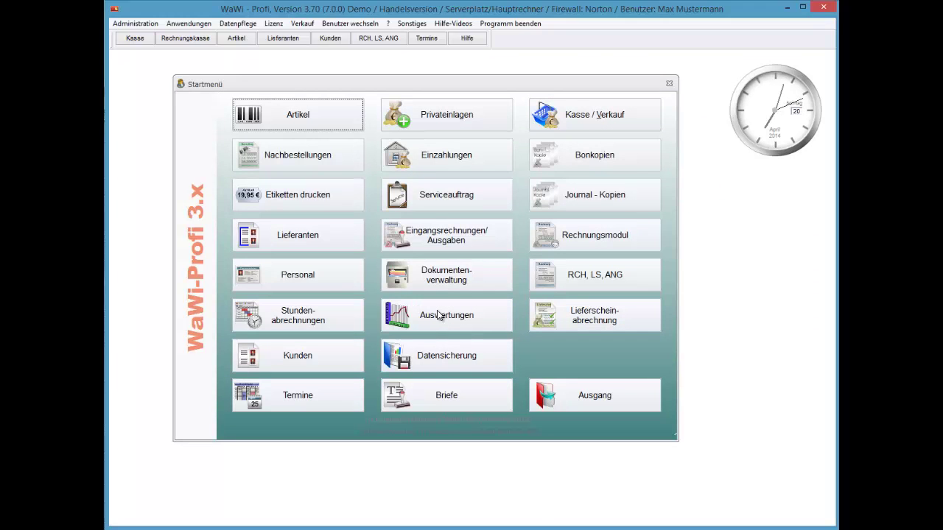
Open the cash register (Kasse / Verkauf) from the start menu for a new sale.
key(Up)
key(Up)
key(Up)
key(Up)
key(Up)
key(Up)
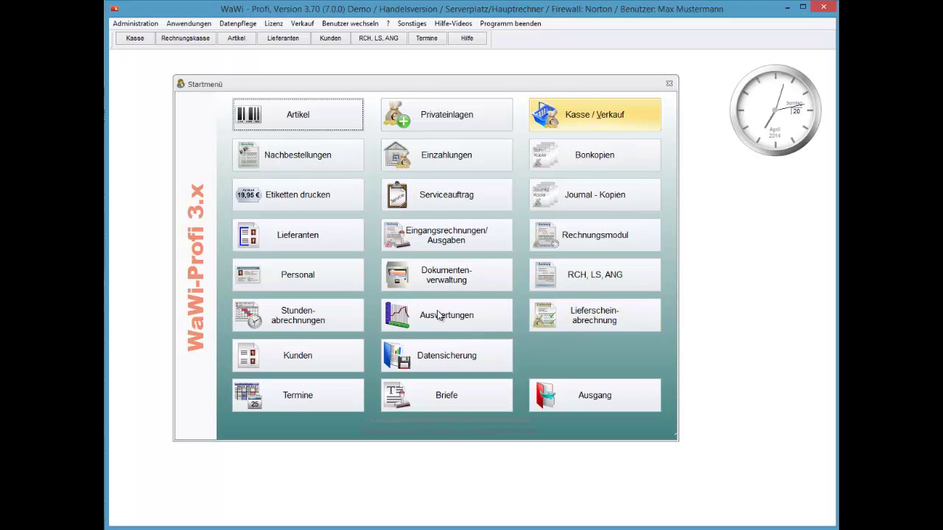
key(Return)
key(Return)
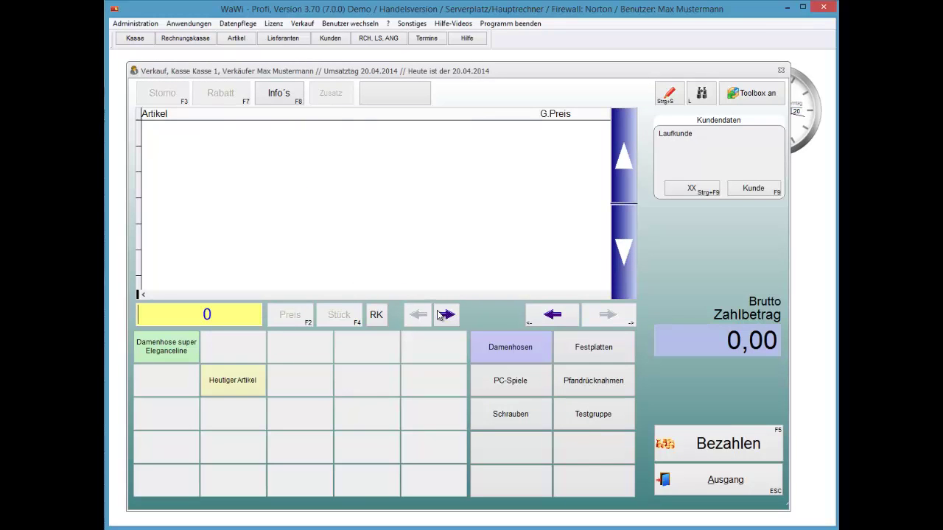
Sell one piece of article 8, Fang den Käfer, and complete the cash payment with 9,99 received.
text(8)
key(Return)
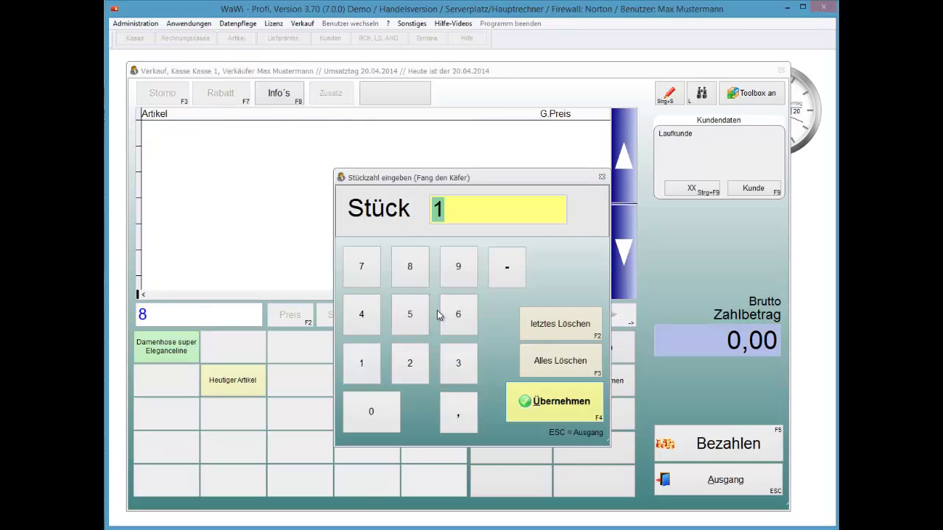
key(Return)
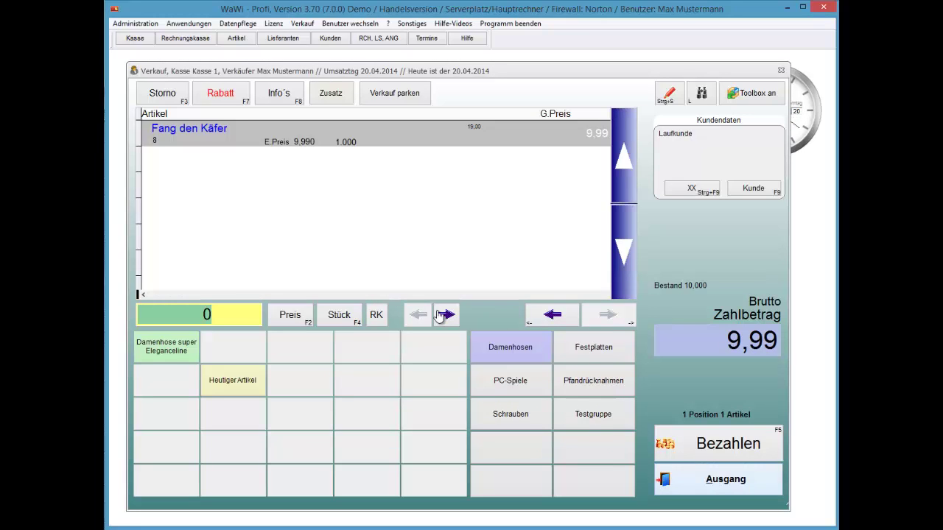
key(F5)
key(Return)
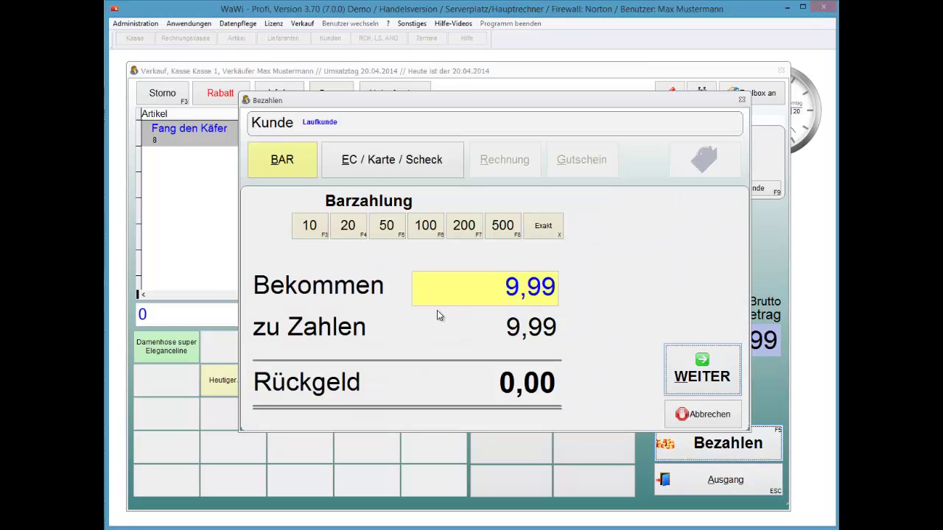
key(Return)
key(Down)
key(Return)
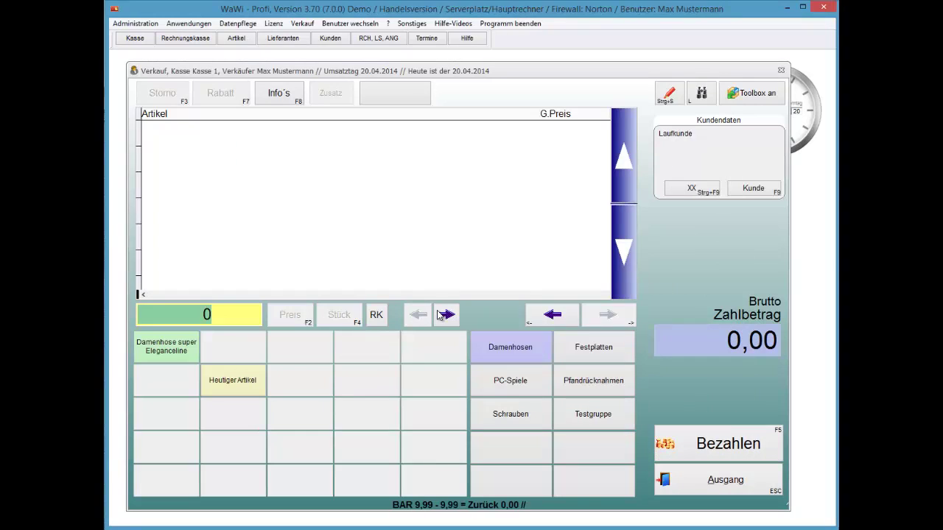
Sell one piece of article 99, Mein Bauernhof, and complete the cash payment with 20,00 received.
text(99)
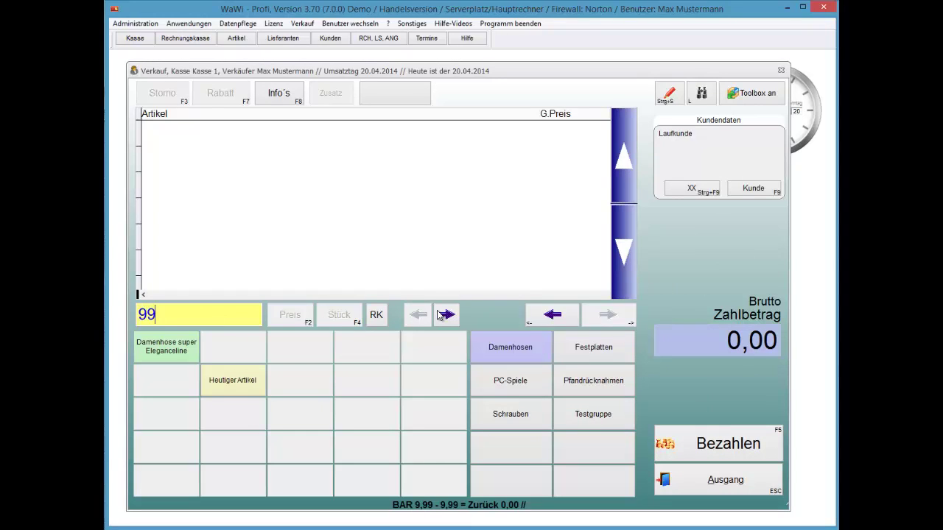
key(Return)
key(Return)
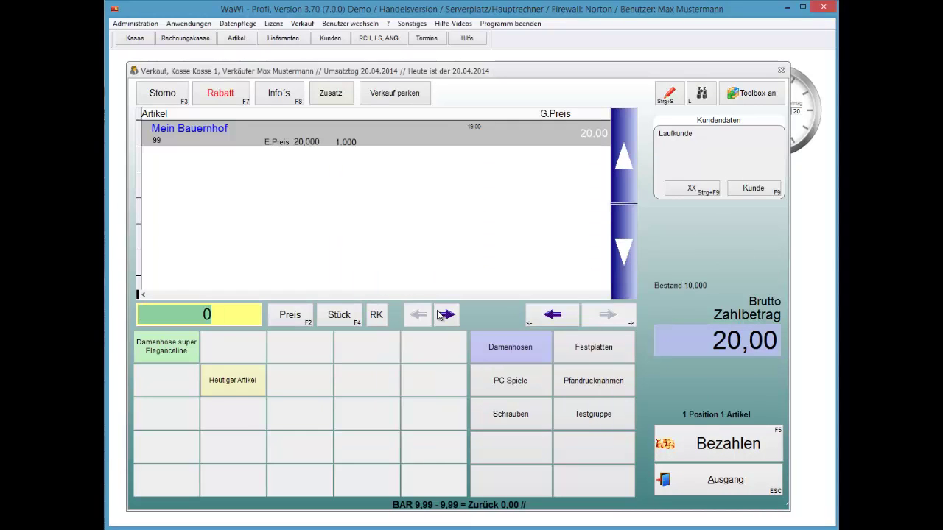
key(F5)
key(F4)
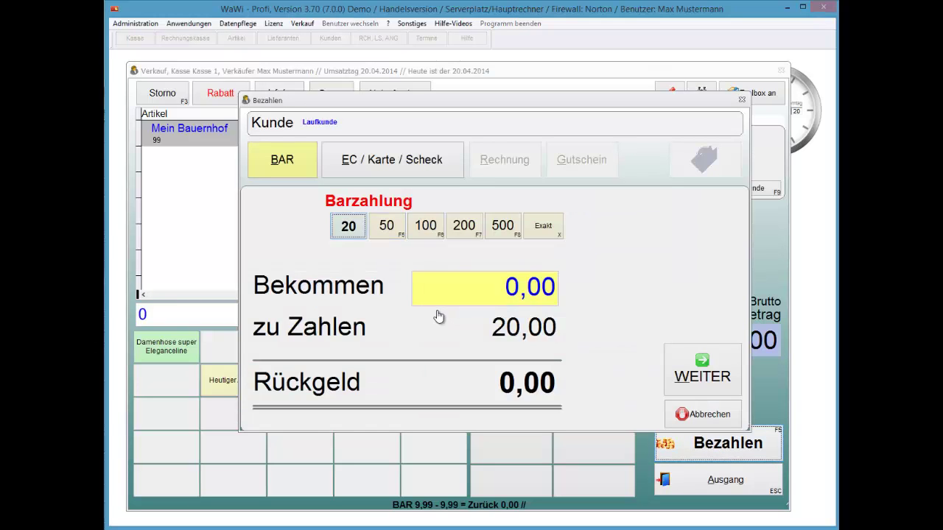
key(Return)
key(Down)
key(Return)
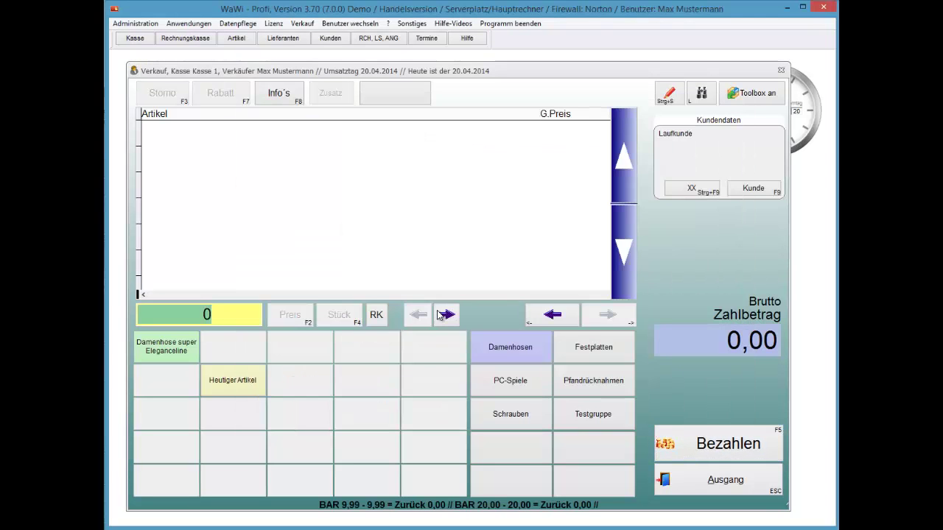
Switch the cash register to the second salesperson in the seller list.
click(440, 315)
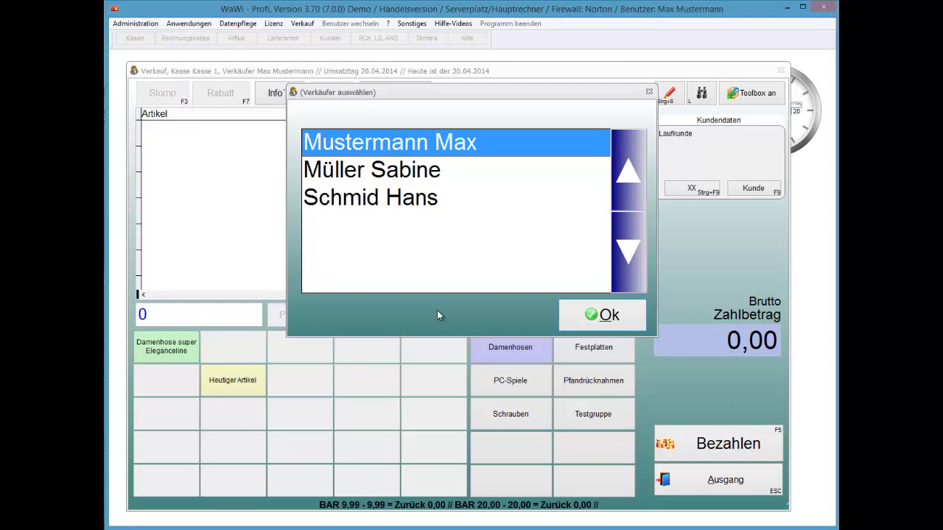
key(Down)
key(Return)
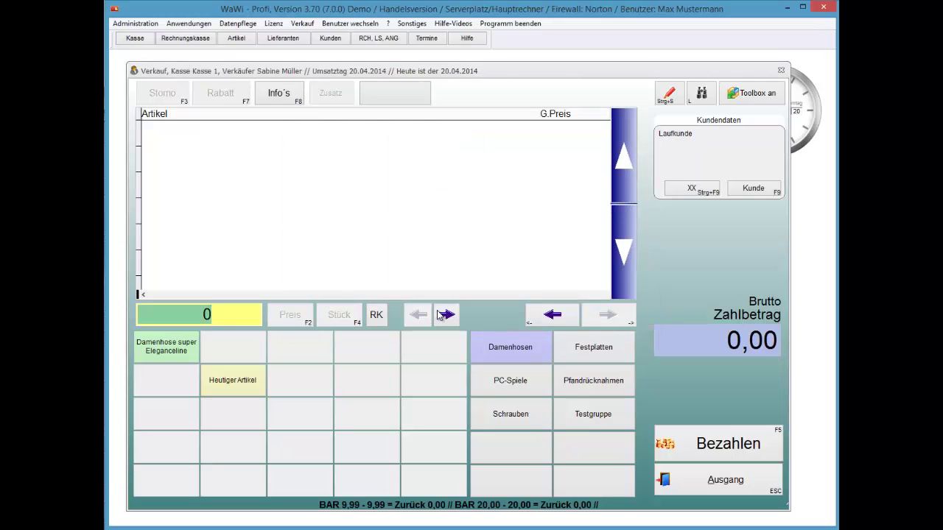
Sell two pieces of article 99, Mein Bauernhof, and complete the cash payment with 50,00 received.
text(99)
key(F4)
text(2)
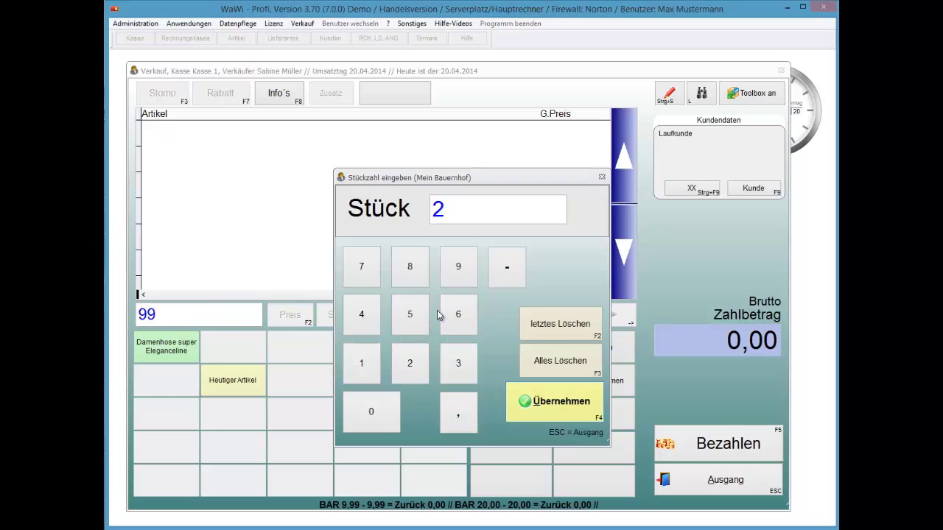
key(F4)
key(F5)
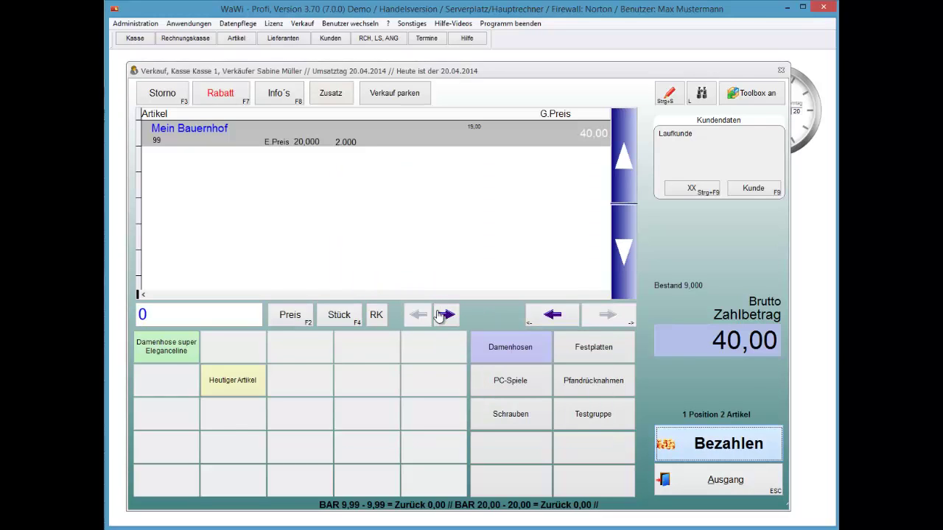
key(F5)
key(Return)
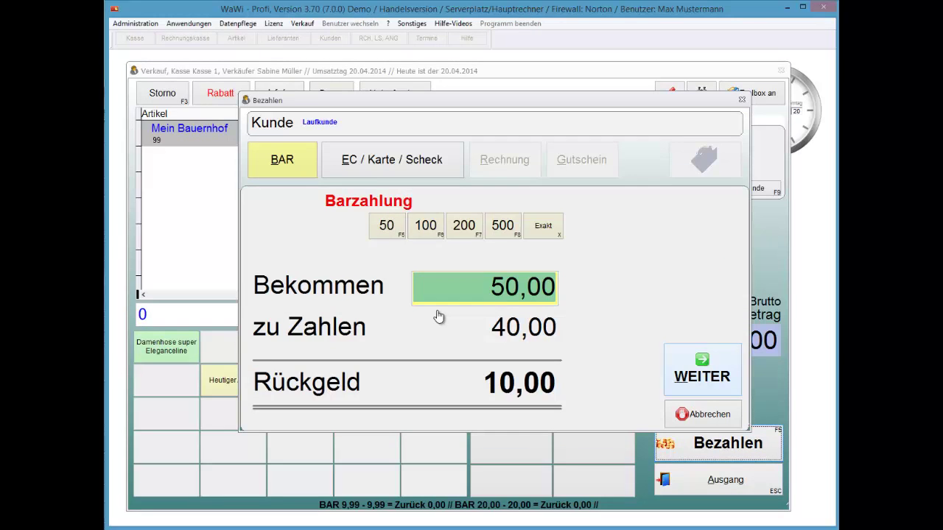
key(Return)
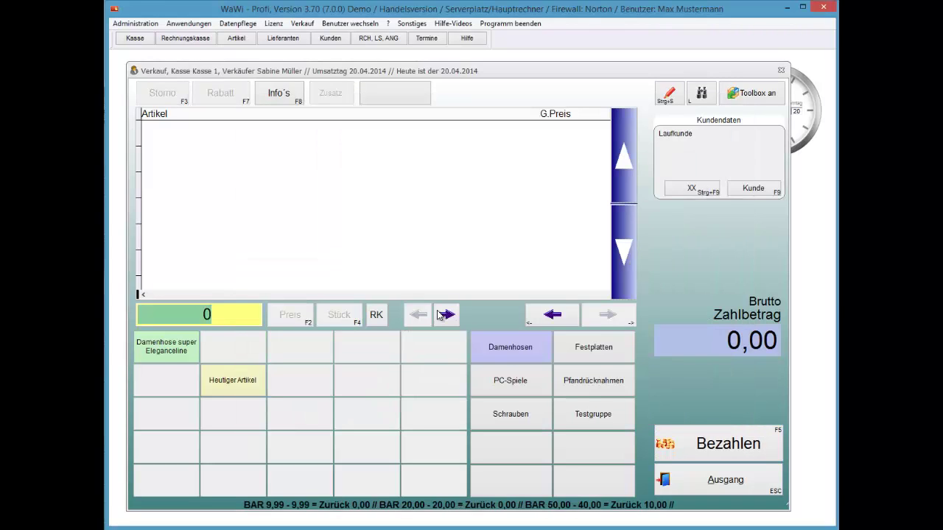
Switch to the third salesperson in the seller list and add one piece of article 501, Pumpe 1Mil. Liter/ Min., to the sale.
key(Down)
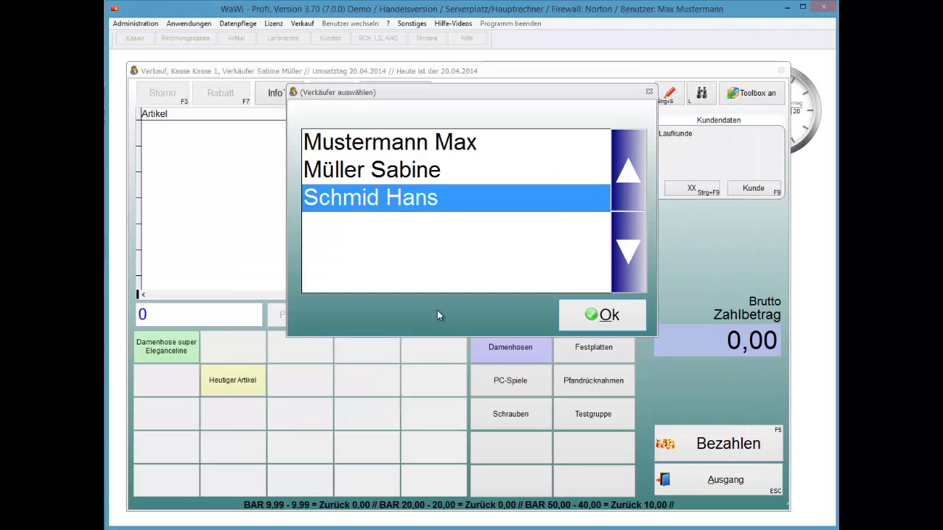
key(Return)
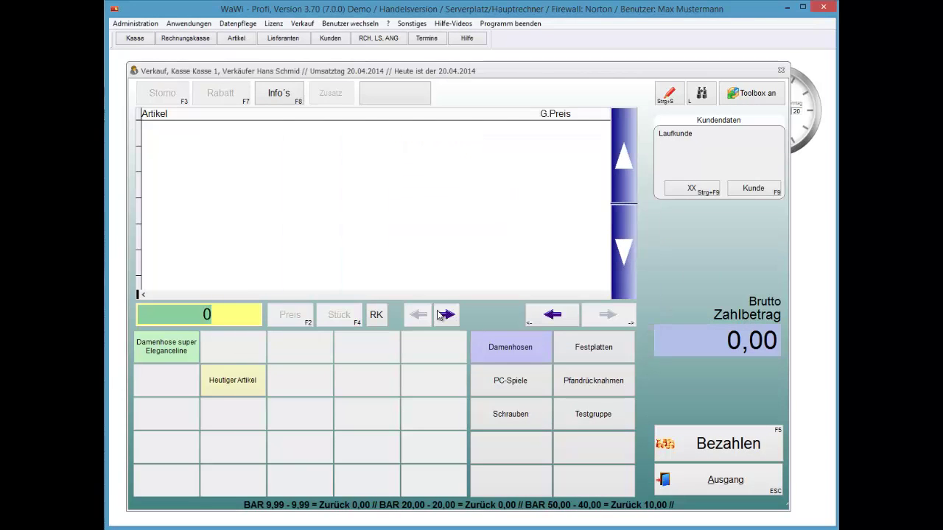
text(501)
key(Return)
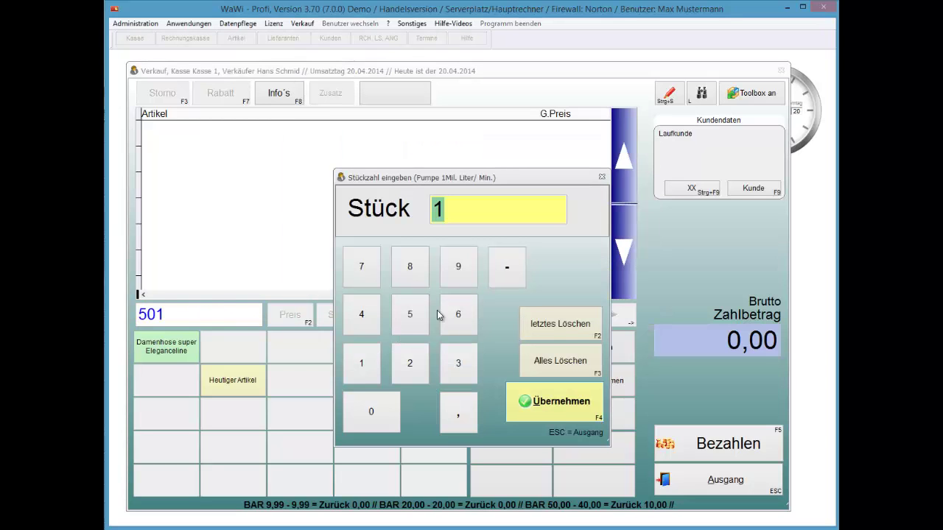
key(Return)
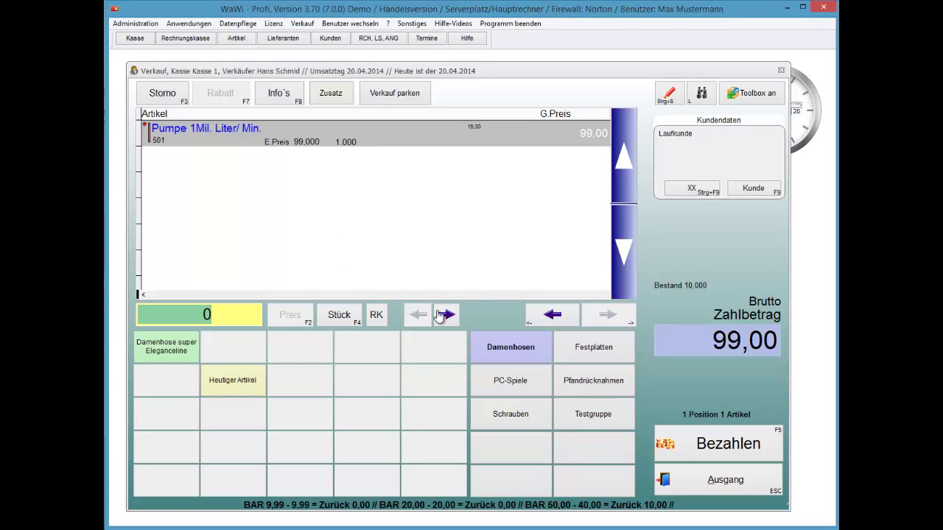
Complete the pump sale as a cash payment with 100,00 received, and leave the cash register.
key(F5)
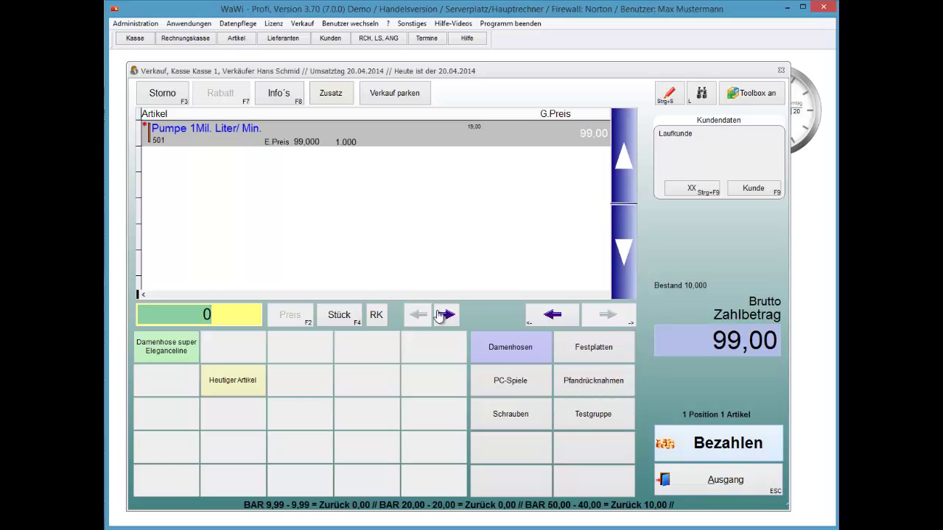
key(F6)
key(Return)
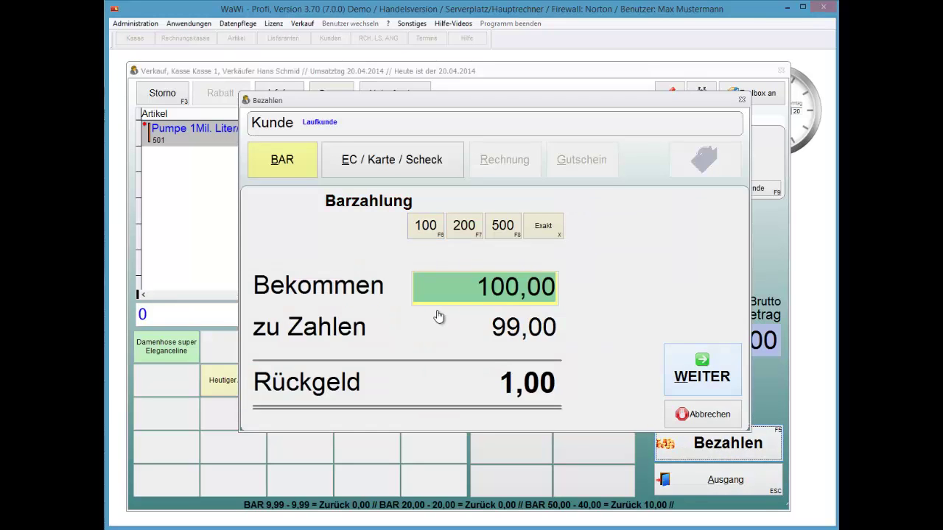
key(n)
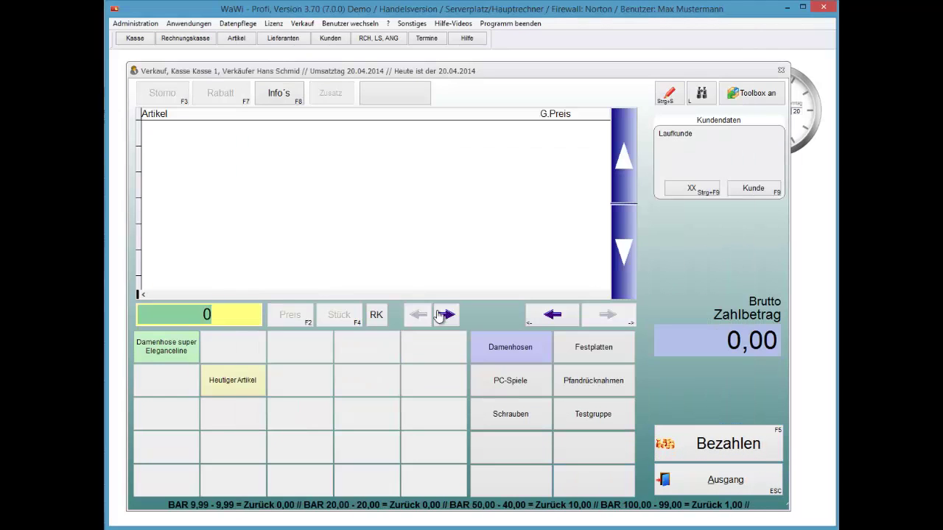
key(Escape)
key(Escape)
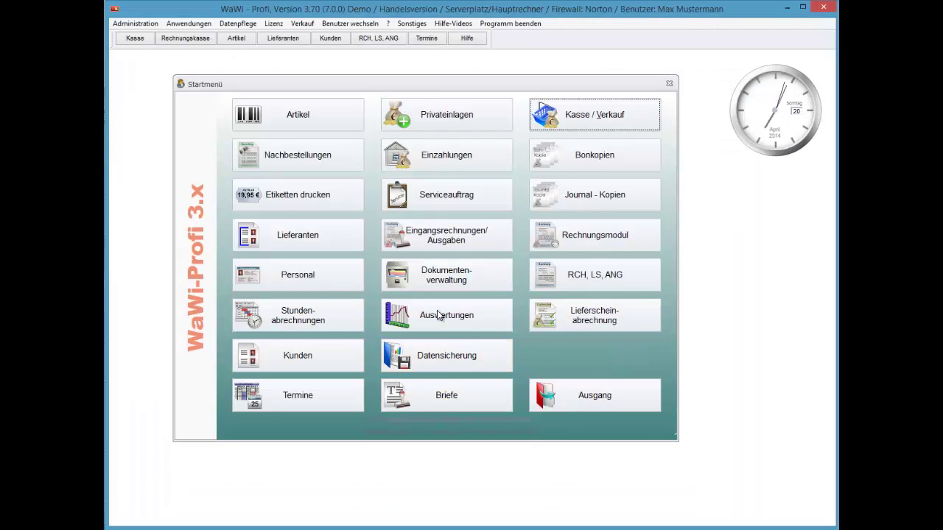
Open the commission statement for all staff in 4/2014 and go through its article lines to article 501.
click(439, 315)
key(Return)
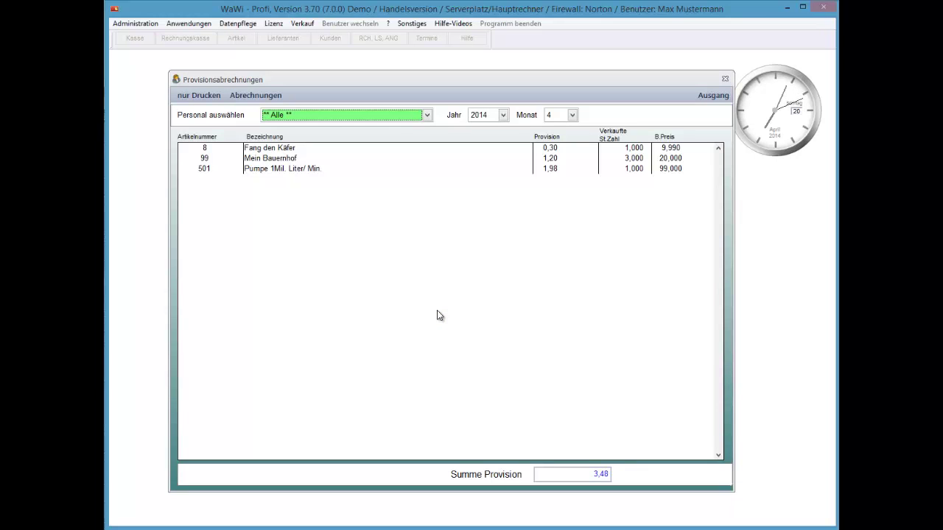
key(Tab)
key(Down)
key(Down)
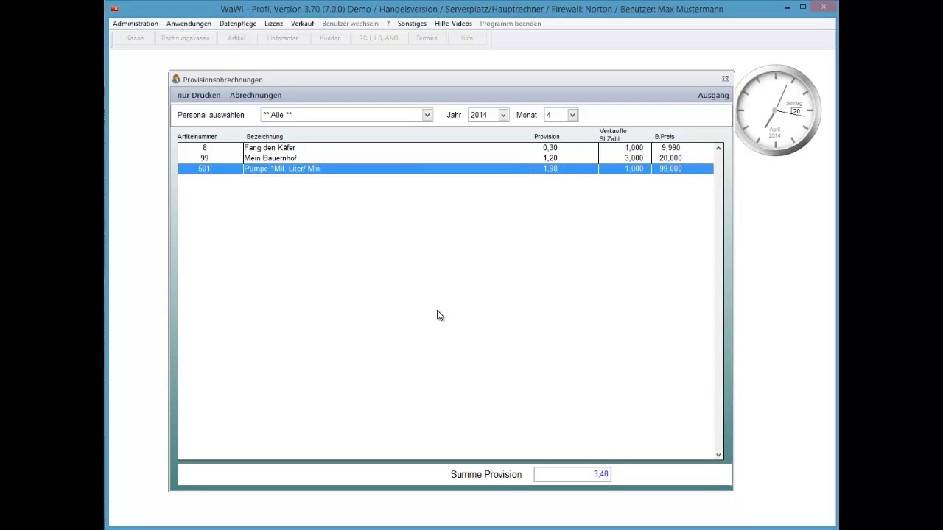
Filter the April 2014 commission statement to the second salesperson in the staff list.
key(Up)
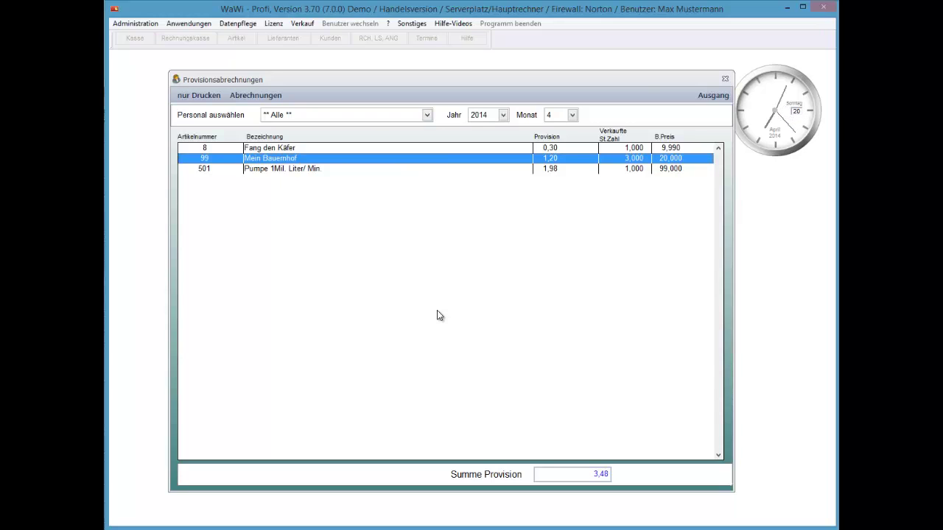
key(F4)
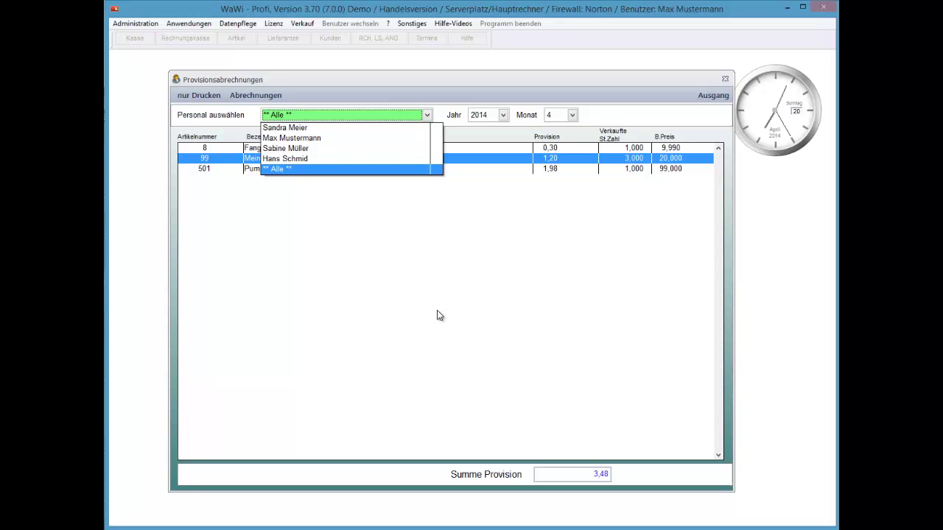
key(Up)
key(Down)
key(Up)
key(Up)
key(Up)
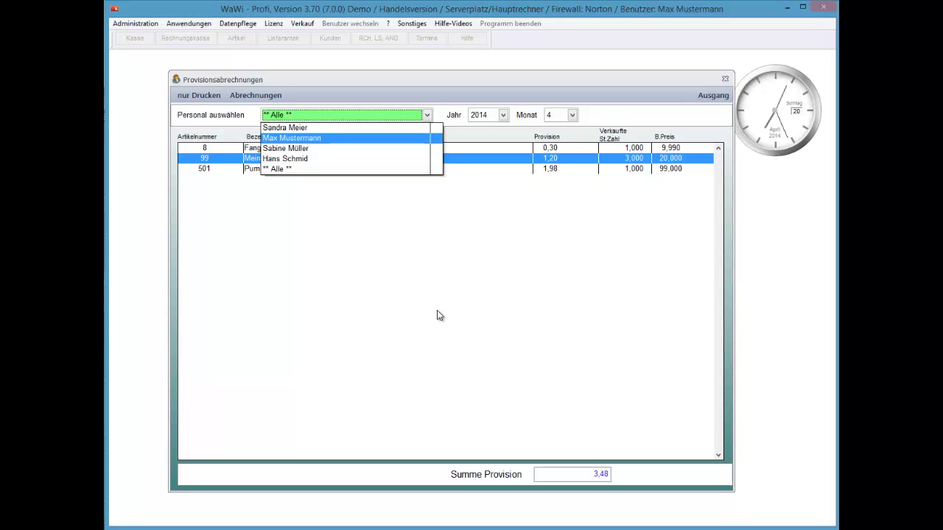
key(Return)
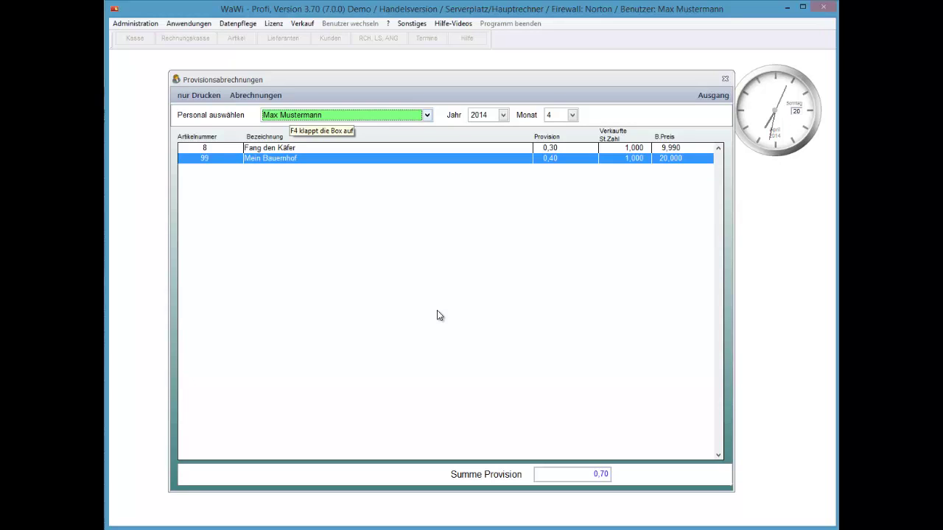
key(Tab)
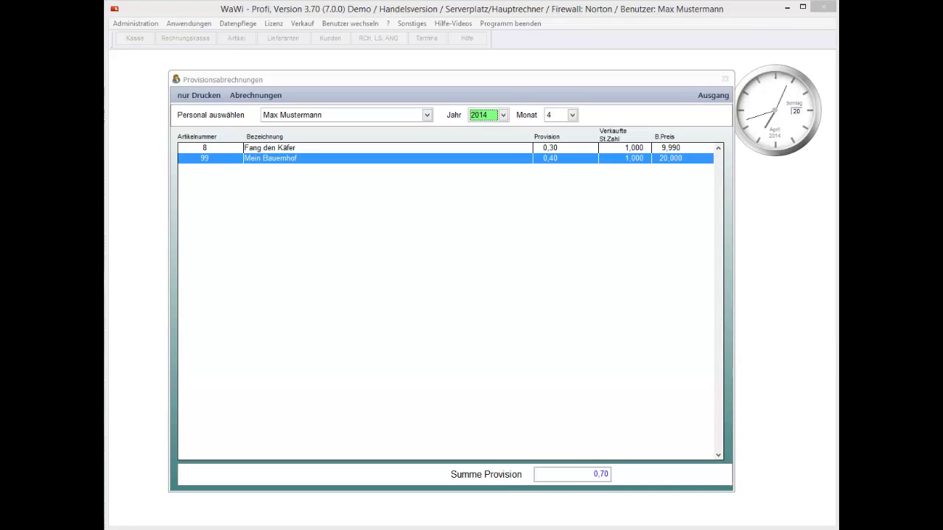
Show the April 2014 commissions of the fourth salesperson in the staff list, and leave the evaluations.
click(313, 117)
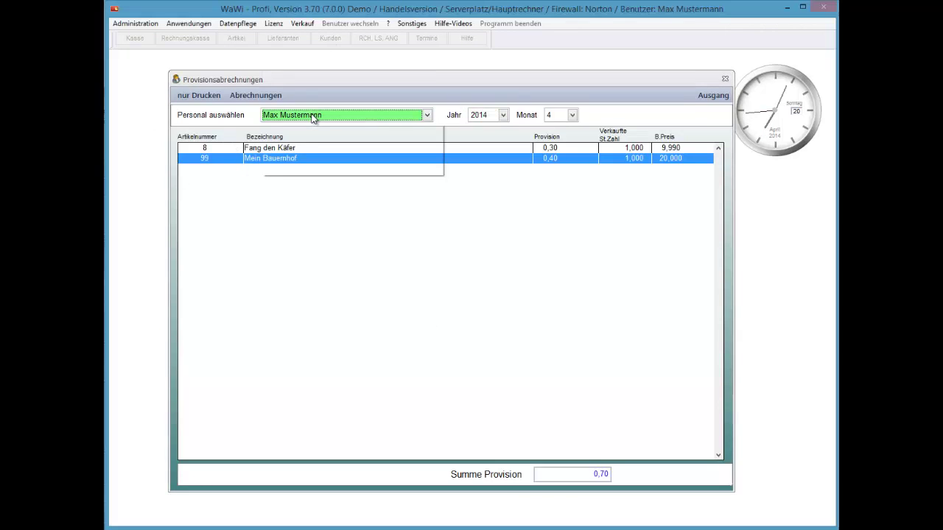
key(Down)
key(Down)
key(Return)
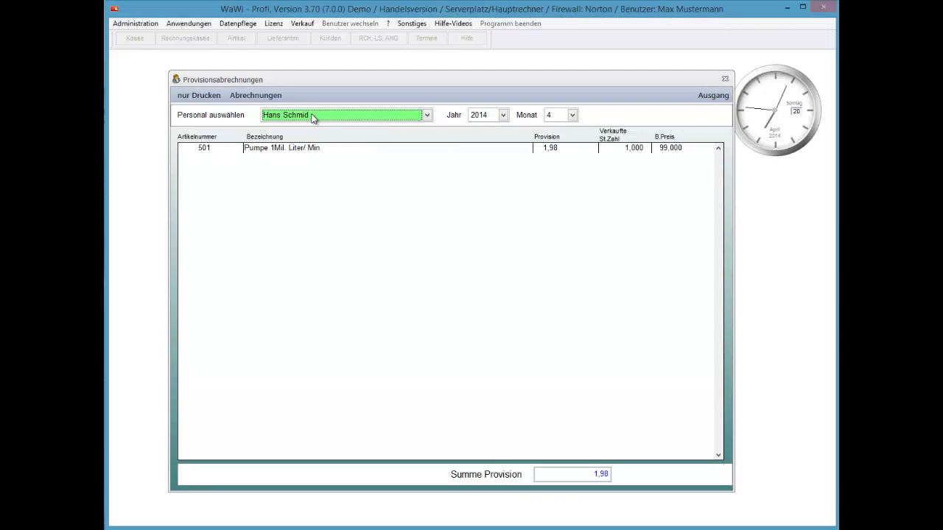
key(Tab)
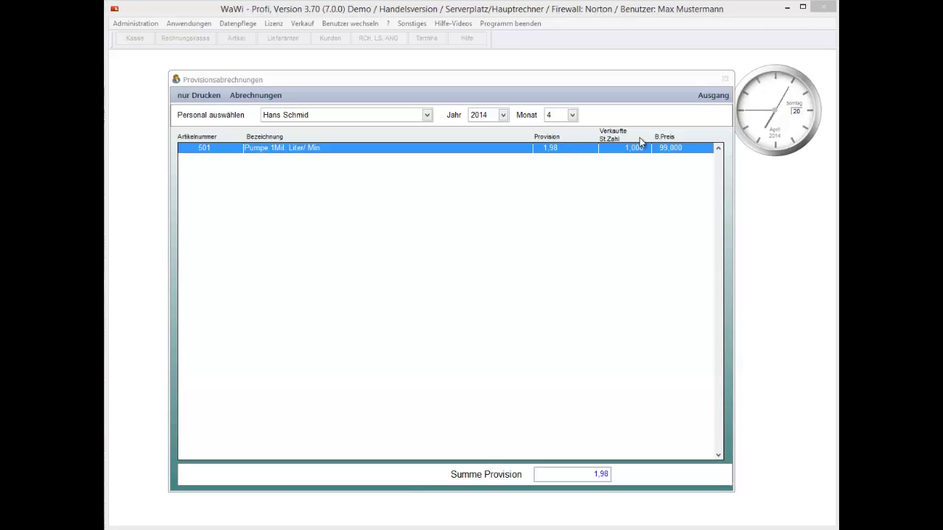
click(713, 96)
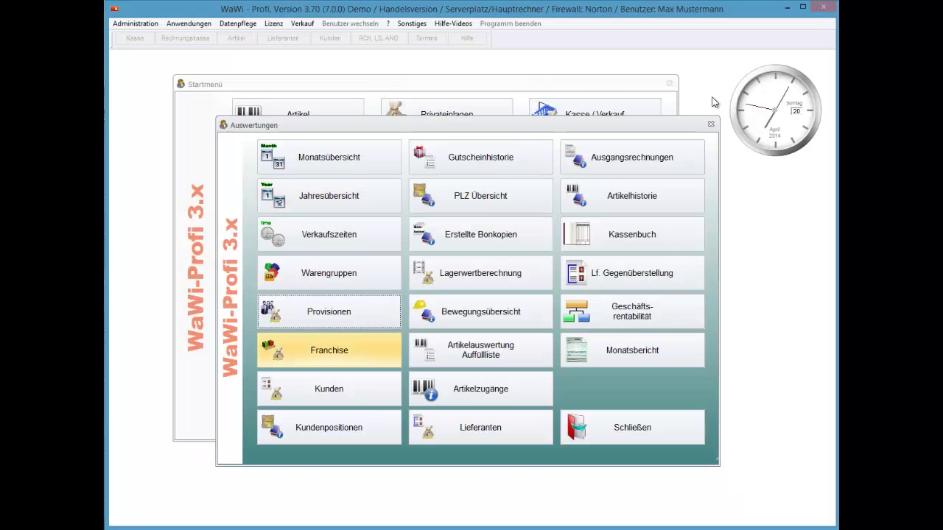
click(632, 428)
Open the cash register as the second seller in the seller list and add one piece of article 99, Mein Bauernhof.
key(v)
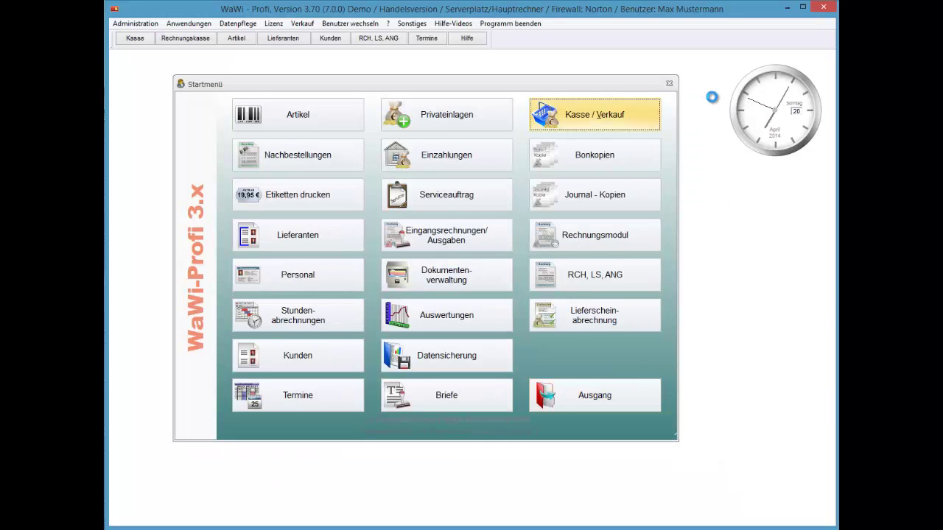
key(Down)
key(Return)
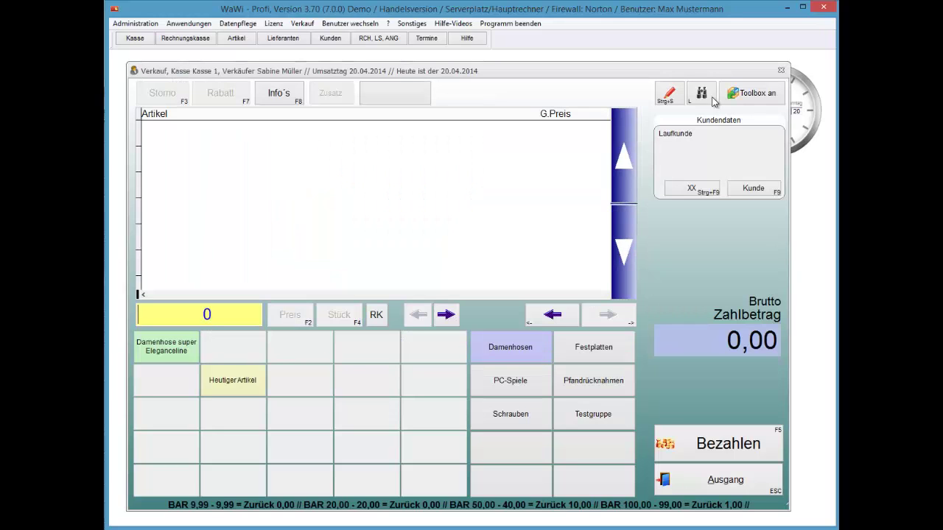
text(99)
key(Return)
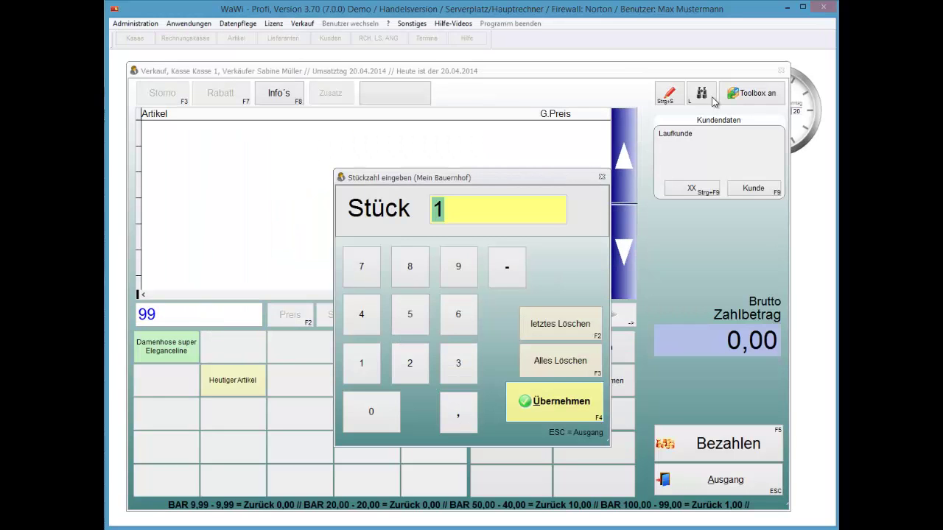
key(Return)
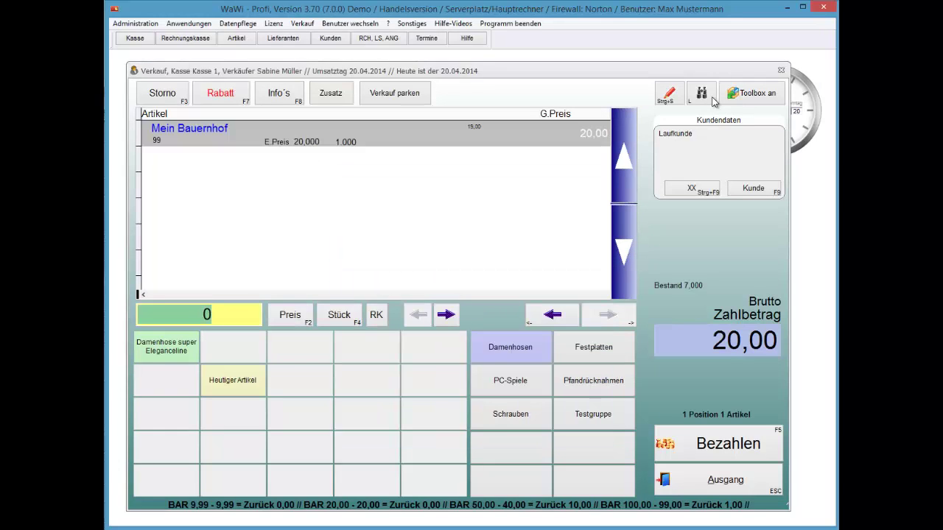
Set the sale price of Mein Bauernhof to 10,00.
key(F2)
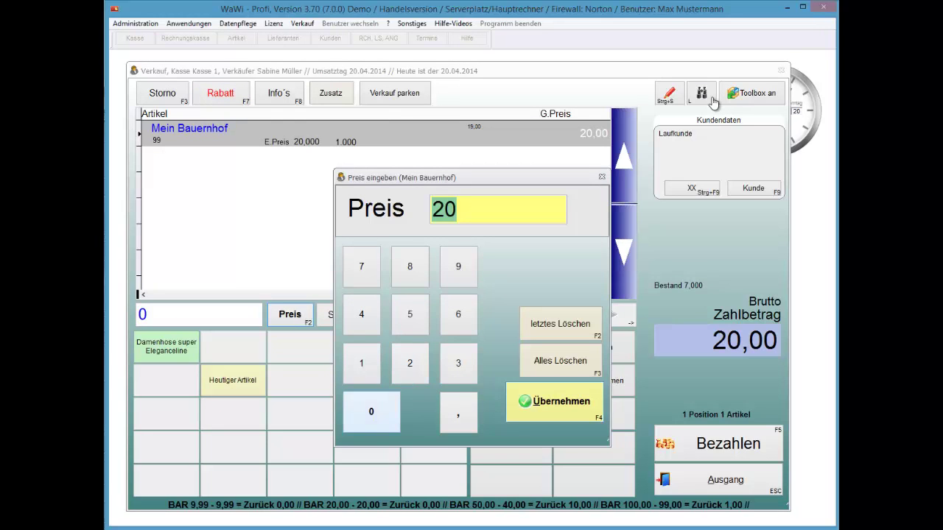
text(10)
key(Return)
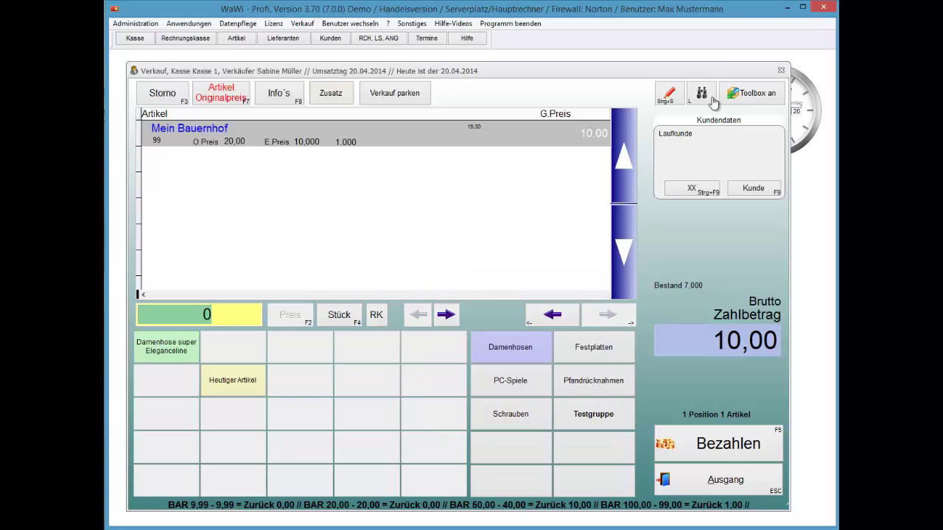
Complete the sale as a cash payment with 10,00 received, and leave the cash register.
key(F5)
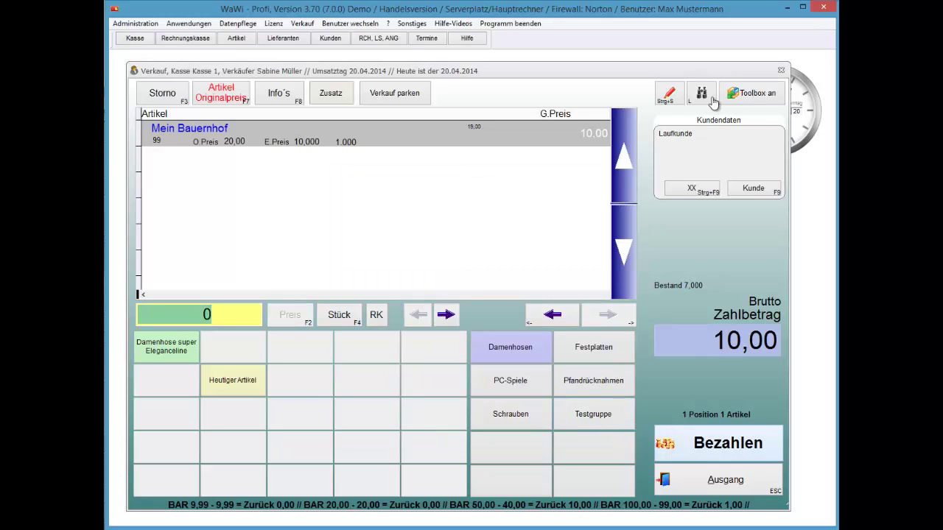
key(F3)
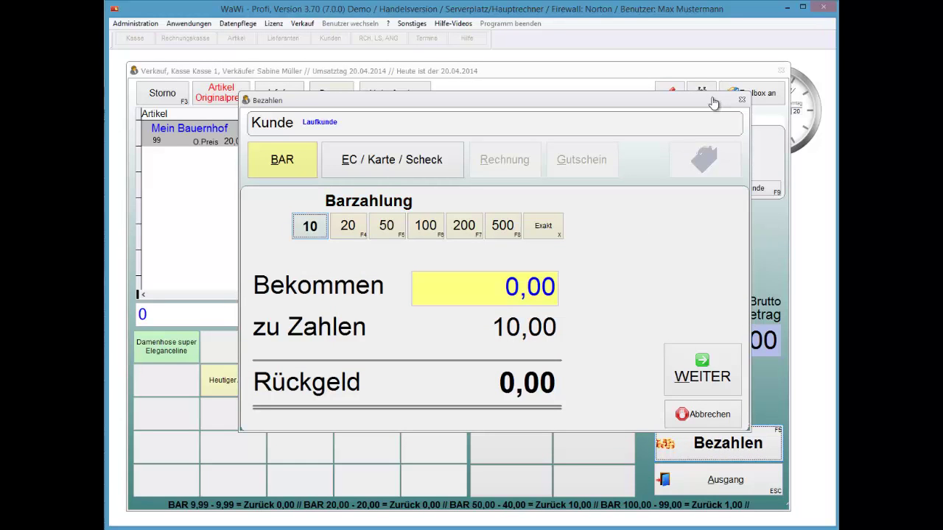
key(Return)
key(Return)
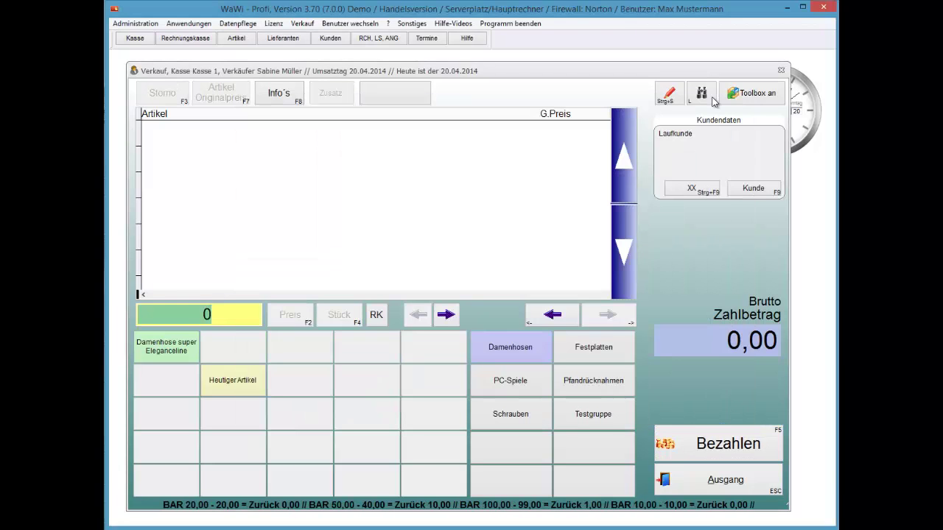
key(Escape)
key(Return)
Open the commission statement for all staff in 4/2014, compare the two lines of article 99, and leave the evaluations.
key(alt+a)
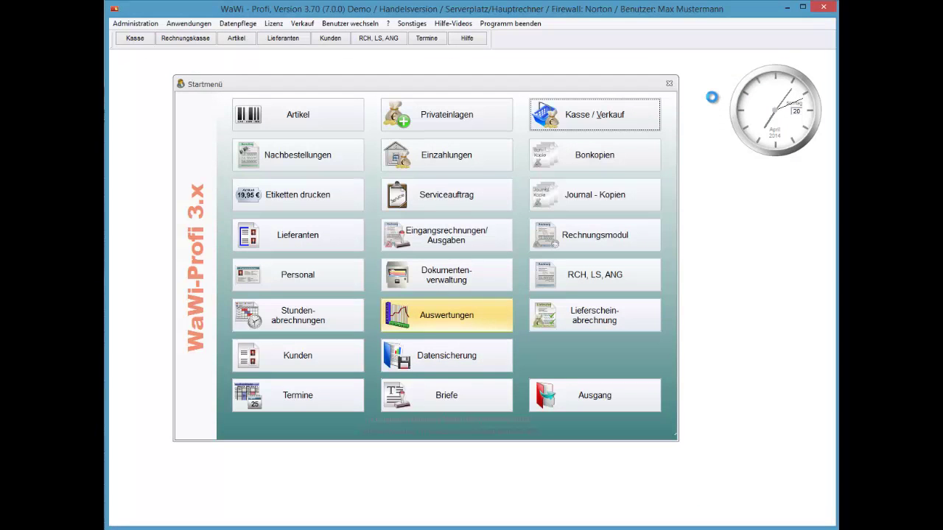
key(alt+p)
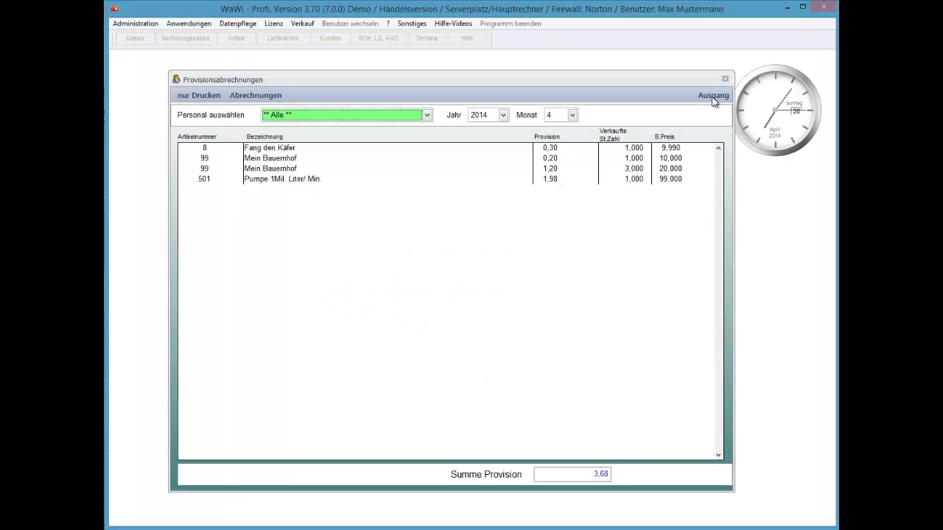
key(Tab)
key(Down)
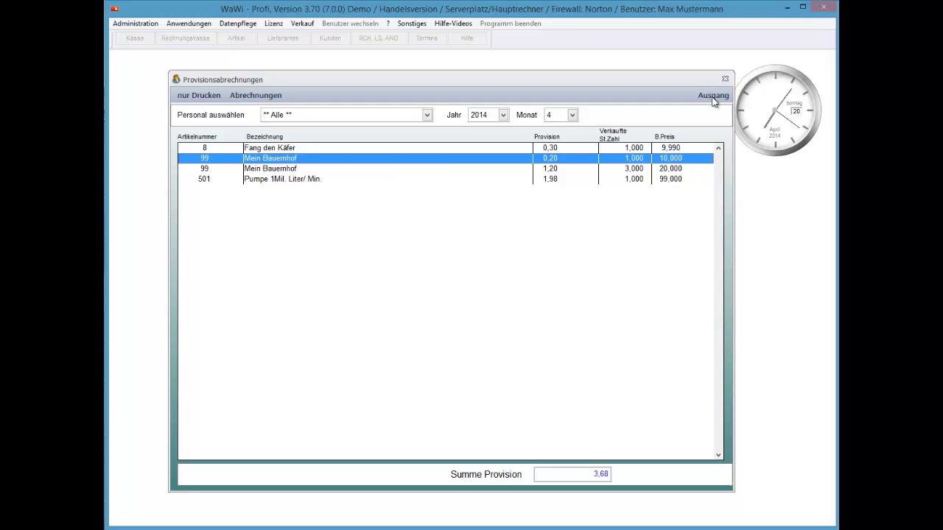
key(Down)
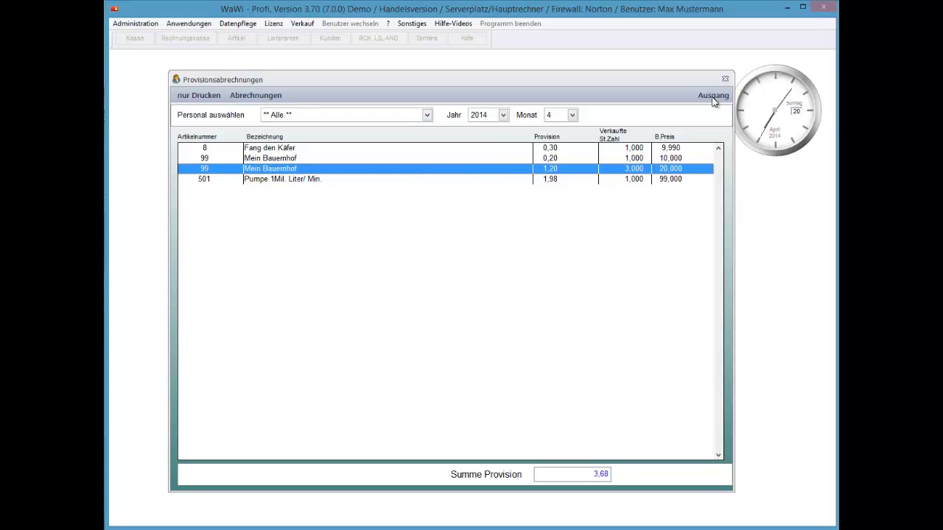
key(Up)
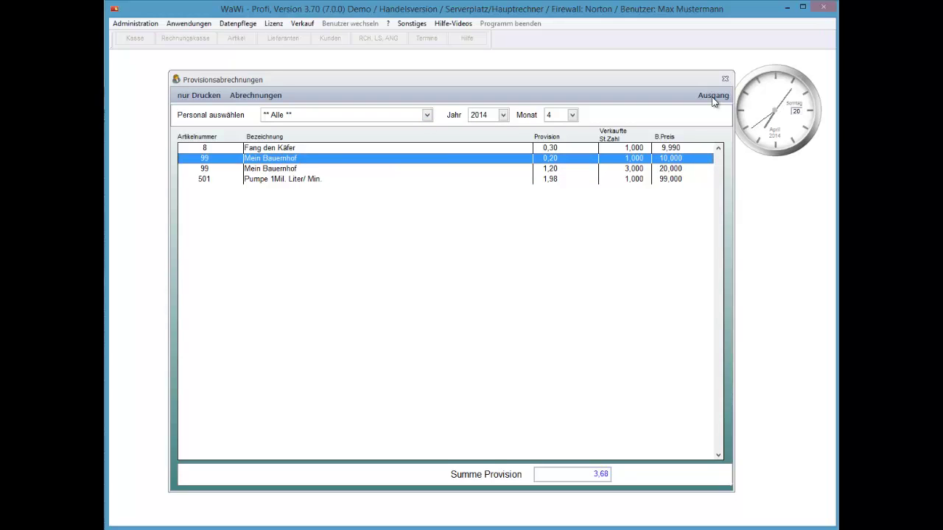
key(Down)
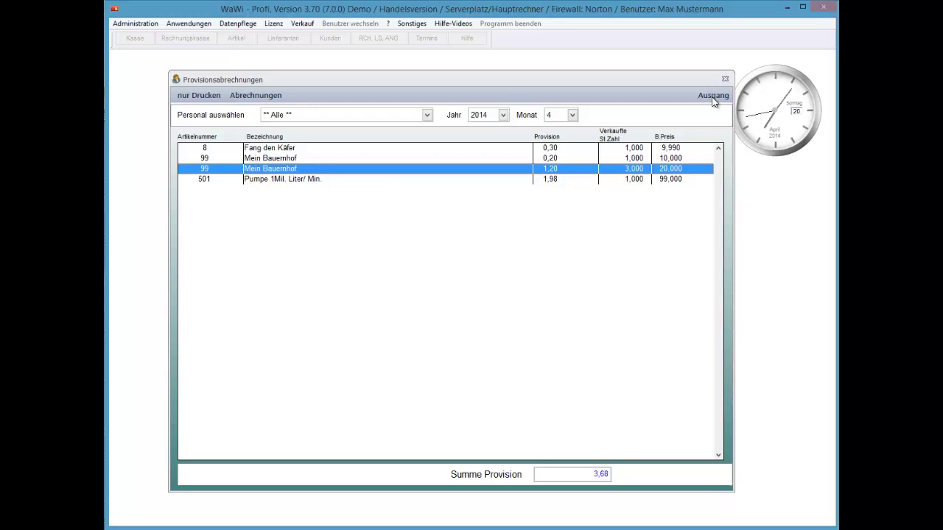
key(Up)
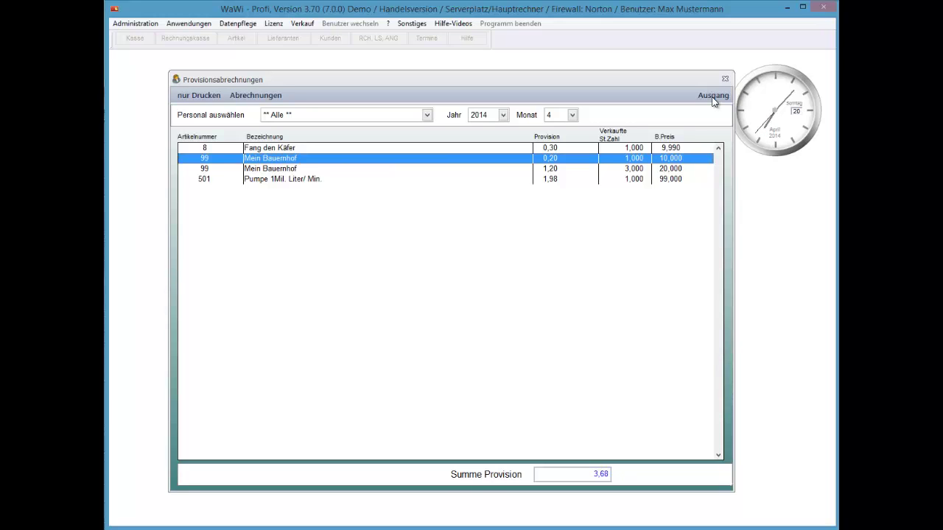
click(713, 95)
click(710, 124)
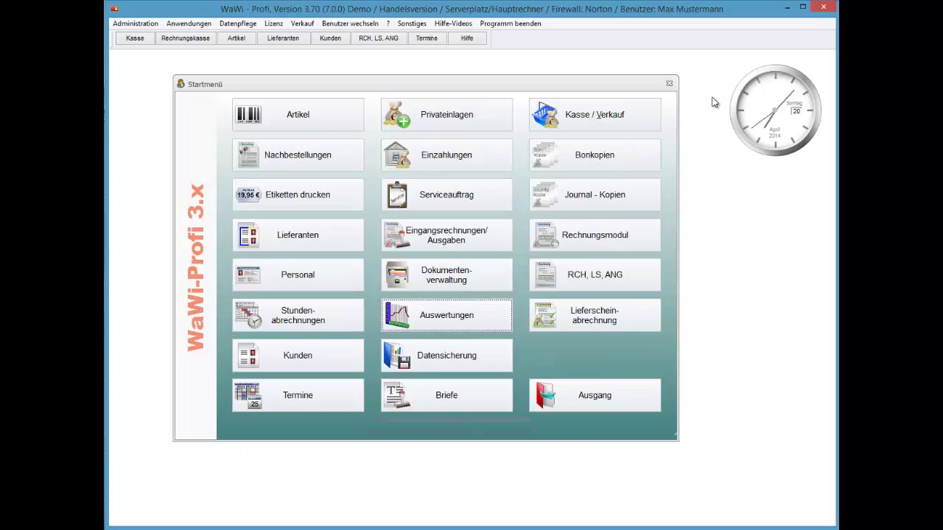
Set the seller commission rate of article 600, Heutiger Artikel, to 10 %, save the article, and leave the article master.
click(298, 113)
key(End)
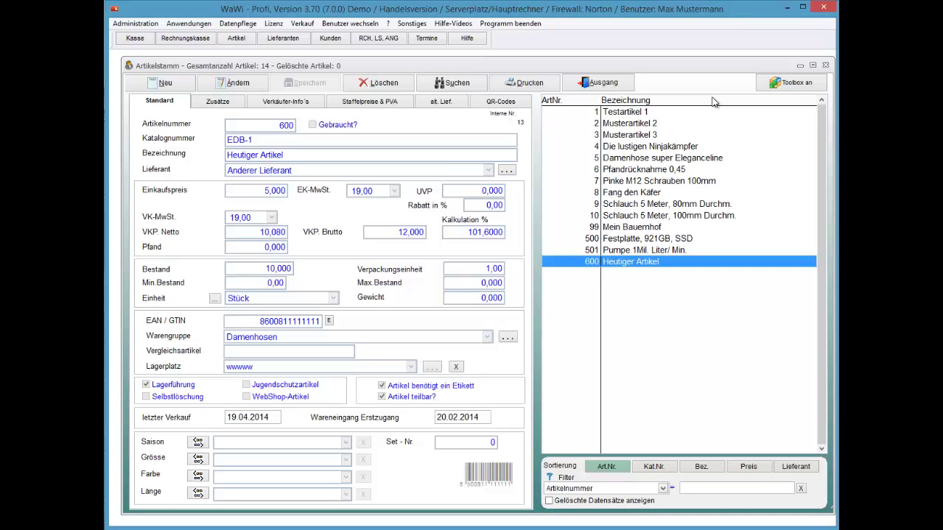
click(441, 101)
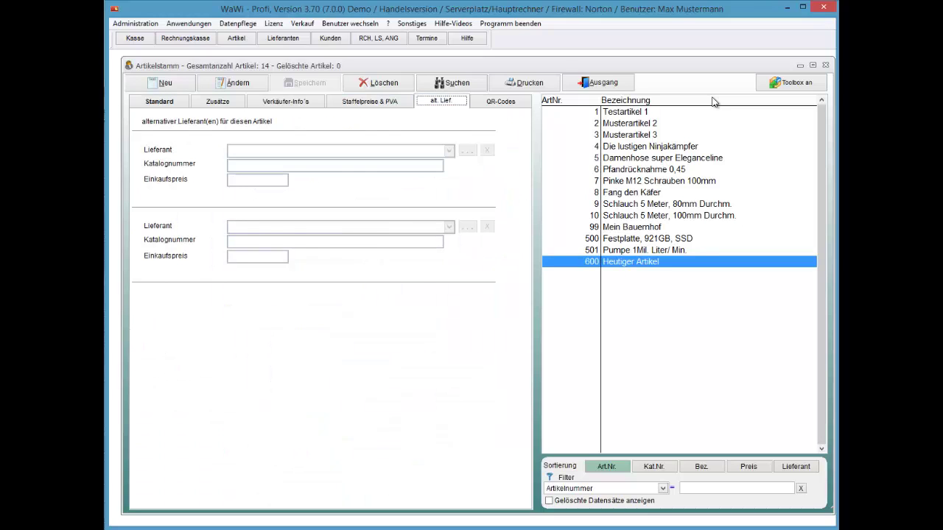
click(370, 102)
click(234, 82)
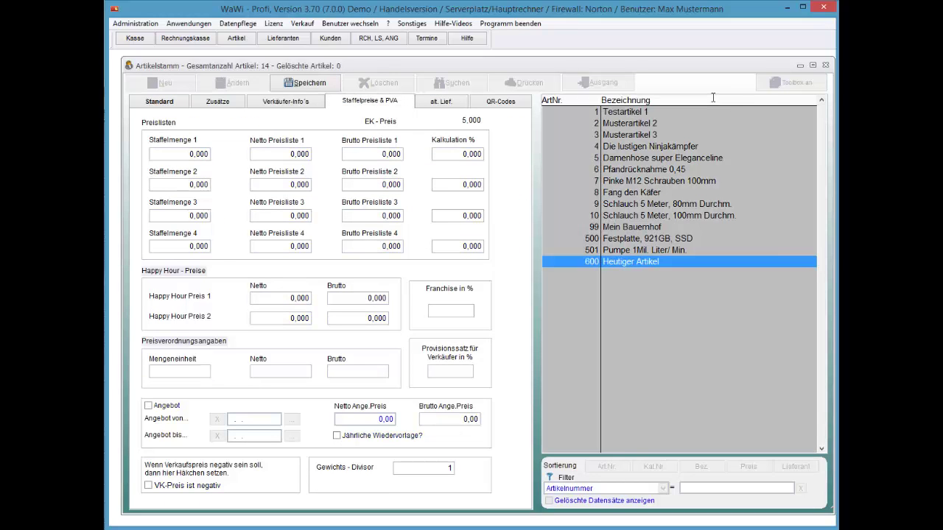
click(450, 372)
text(10)
key(Tab)
key(alt+s)
key(Return)
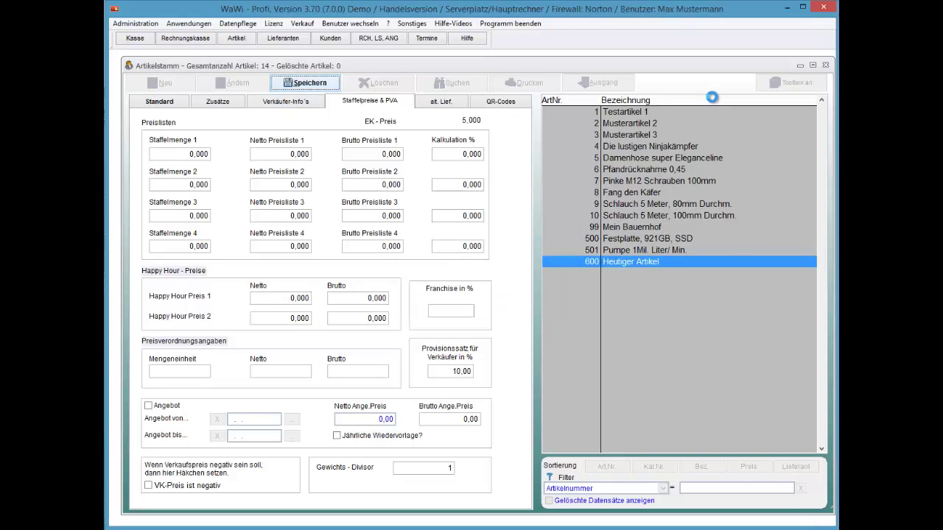
click(598, 83)
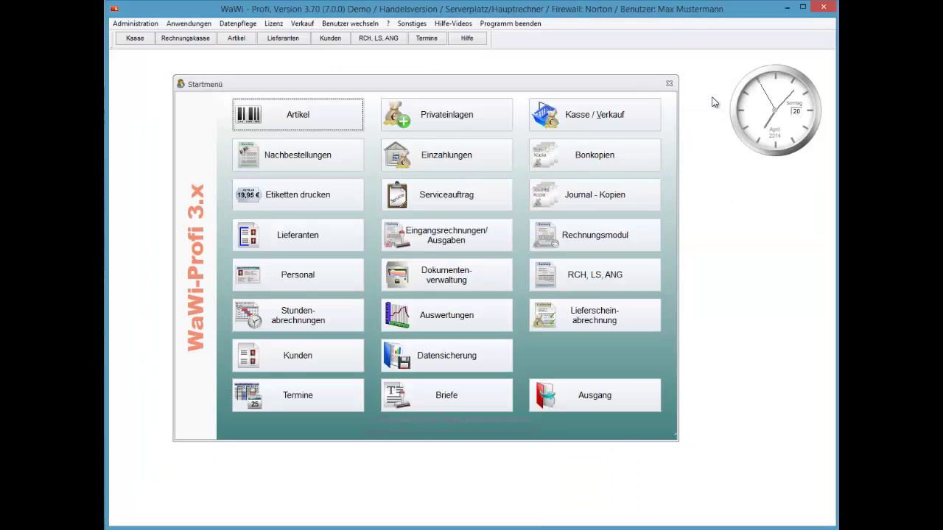
Open the cash register as the third seller in the seller list and add one piece of article 600, Heutiger Artikel.
click(595, 115)
key(Down)
key(Down)
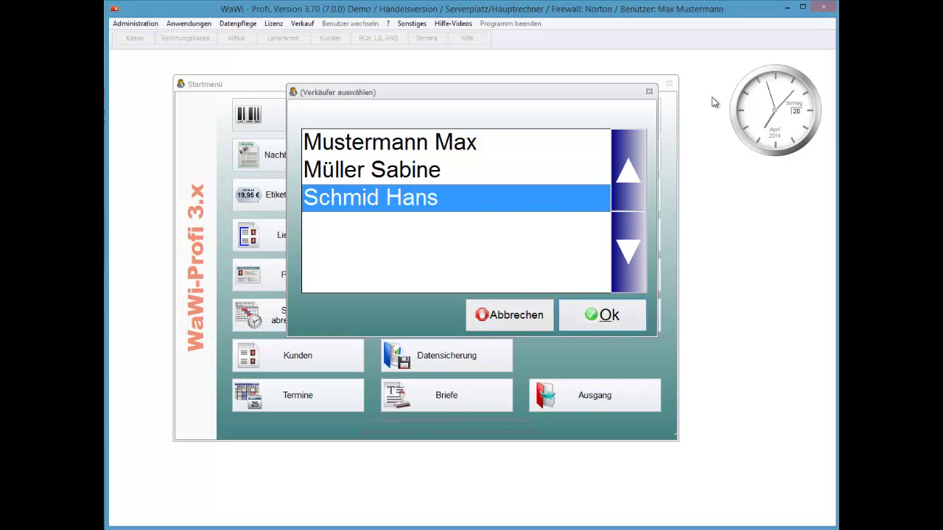
key(Return)
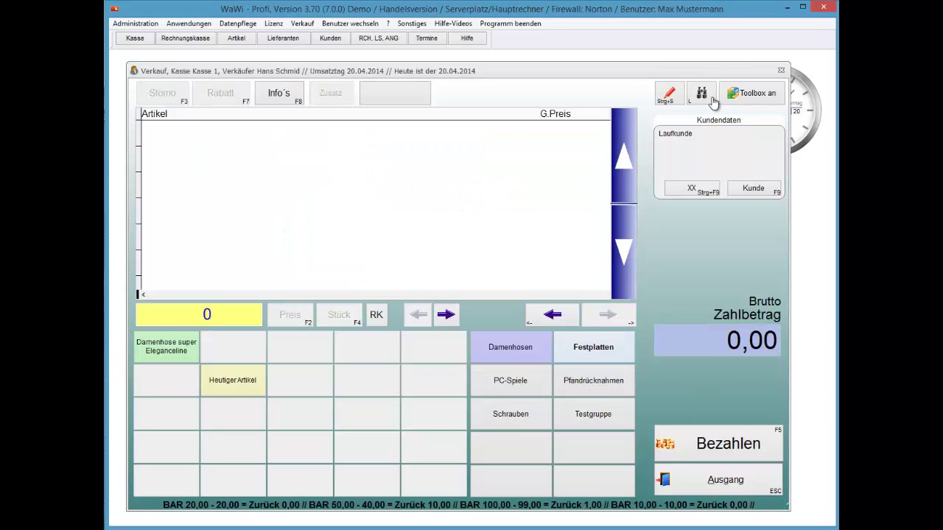
text(600)
key(Return)
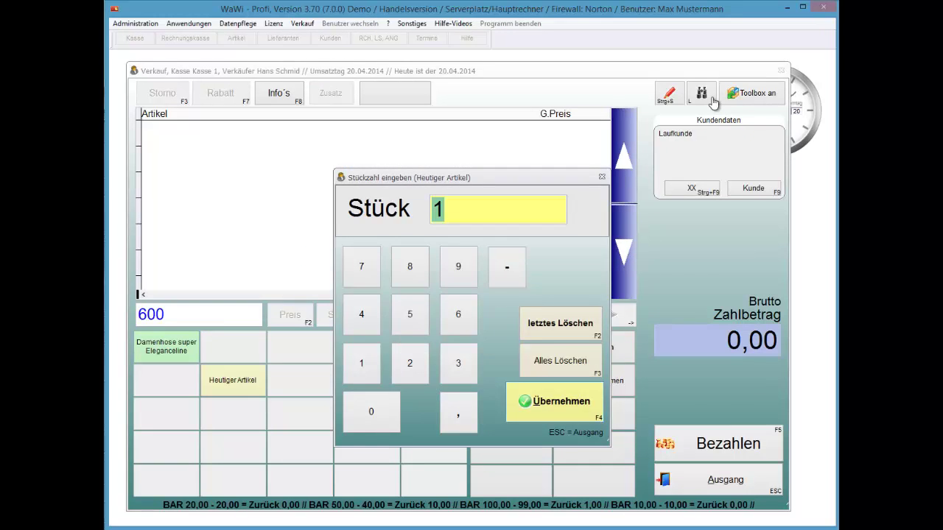
key(Return)
Accept one piece of article 600, Heutiger Artikel, and apply the 20 % staff discount (Personalrabatt) to all articles of the sale.
key(F7)
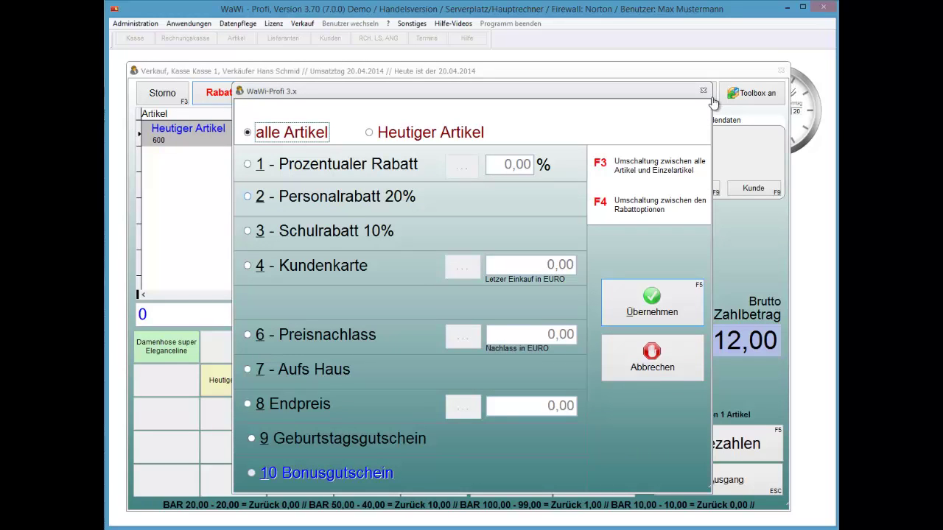
key(2)
key(F5)
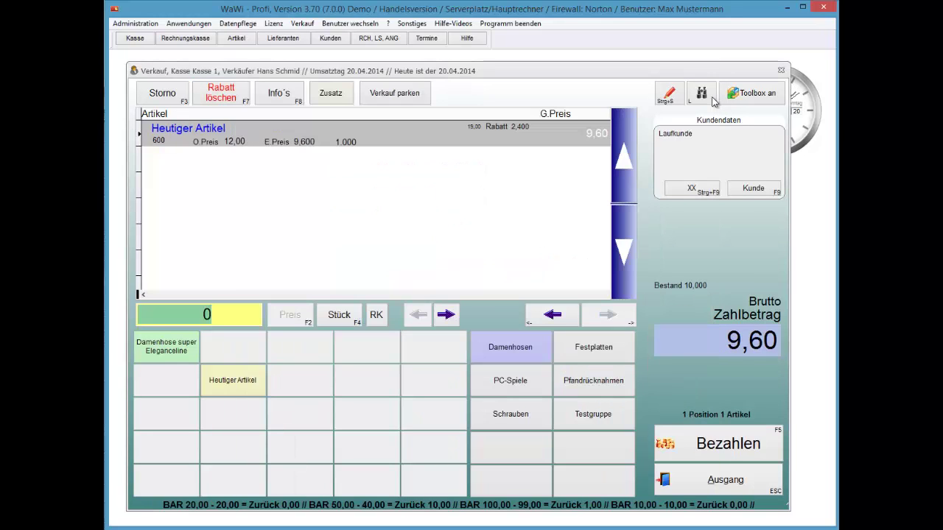
Complete the discounted sale as a cash payment with 10,00 received, without printing a receipt, and leave the cash register.
key(F5)
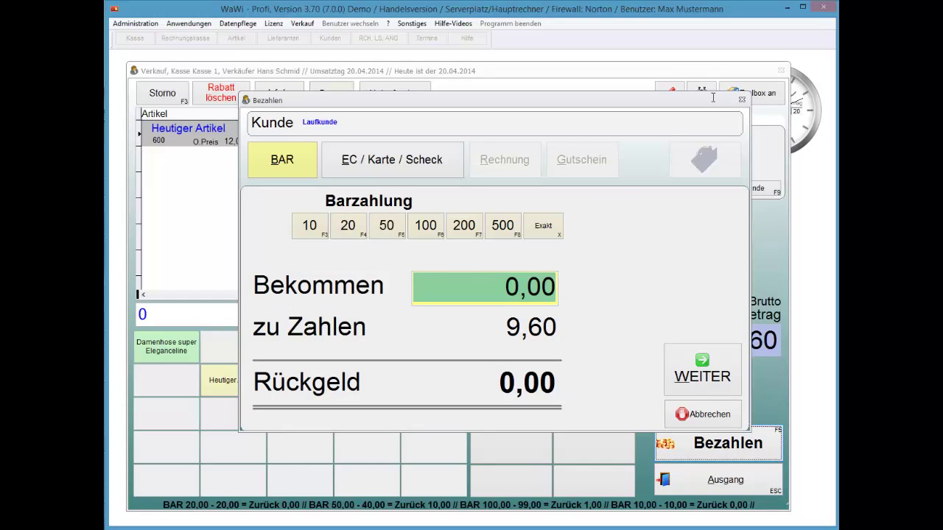
key(F3)
key(Return)
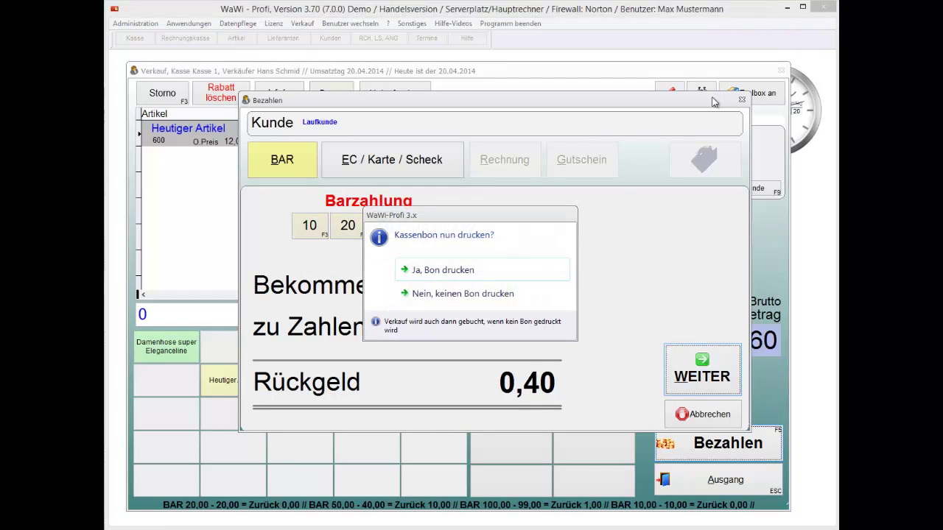
key(n)
key(Escape)
key(Escape)
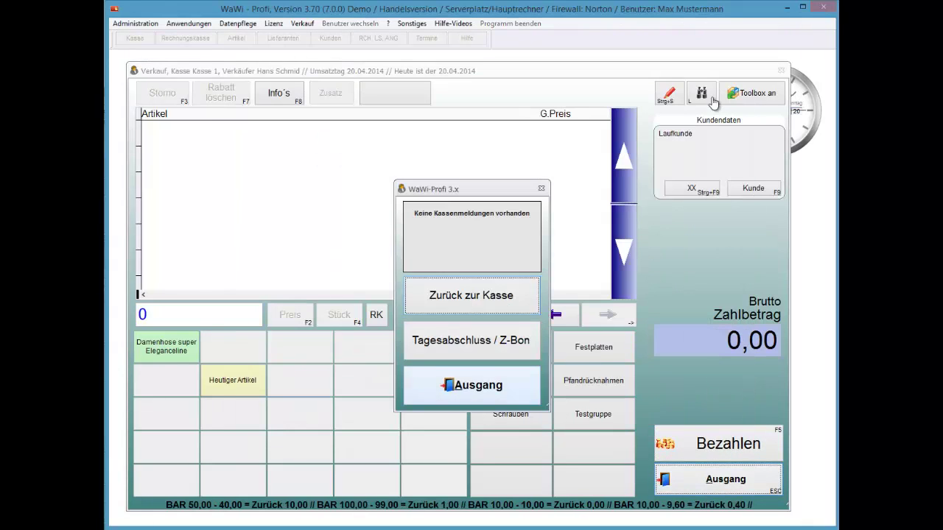
key(Return)
Open the commission statement for all staff in 4/2014 and check the line of article 600, Heutiger Artikel.
key(Up)
key(Up)
key(Return)
key(Left)
key(Up)
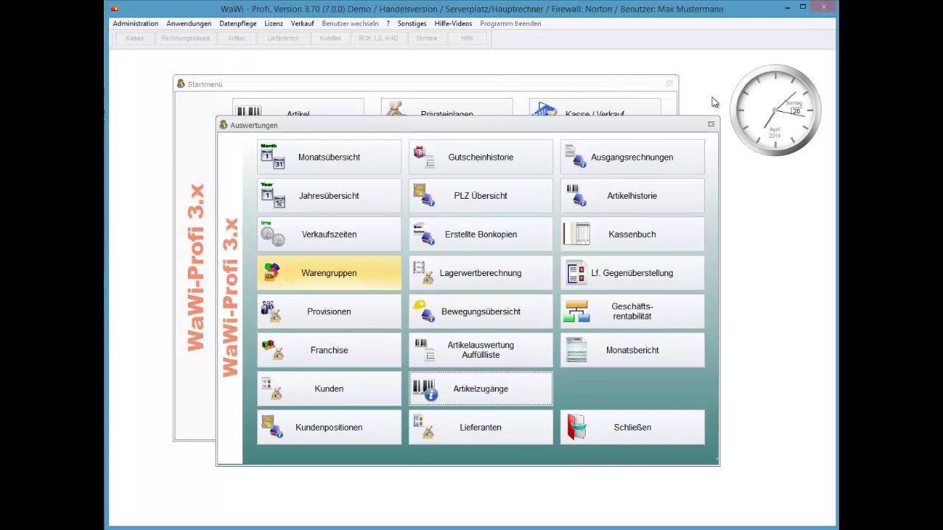
key(Down)
key(Return)
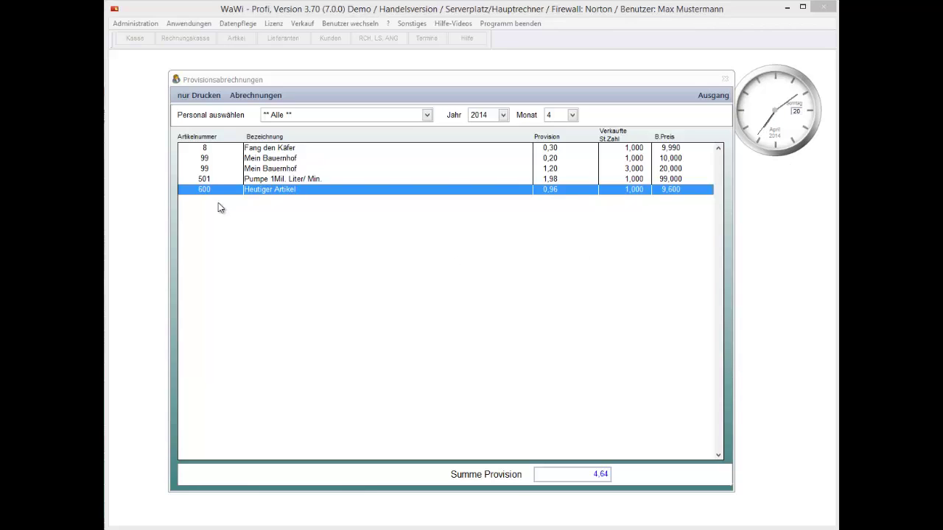
click(274, 97)
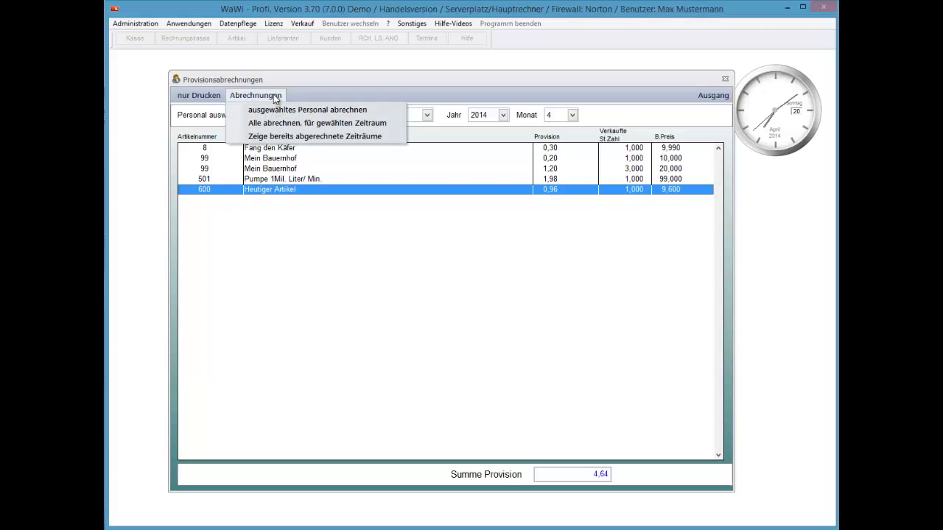
key(Left)
key(Down)
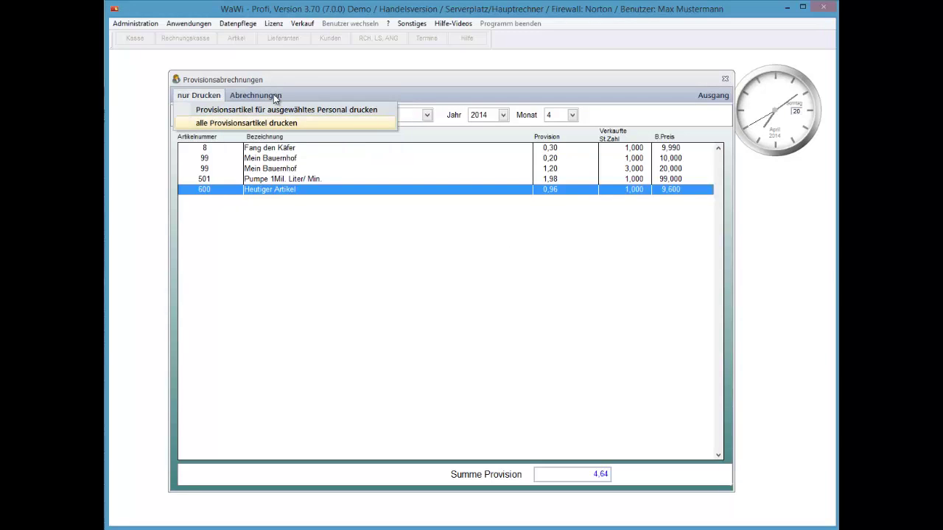
key(Down)
key(Up)
key(Escape)
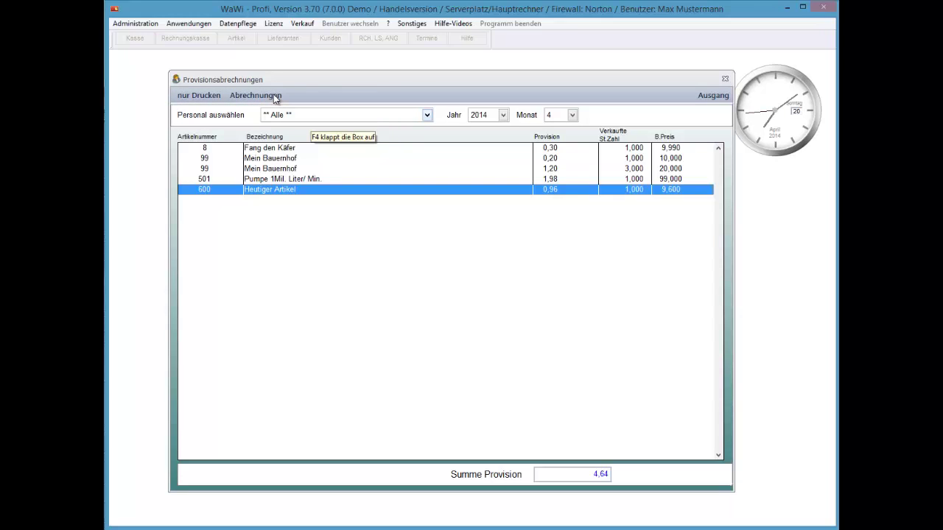
Try to print the commission articles for selected staff while the statement is set to all staff.
key(F10)
key(Down)
key(Return)
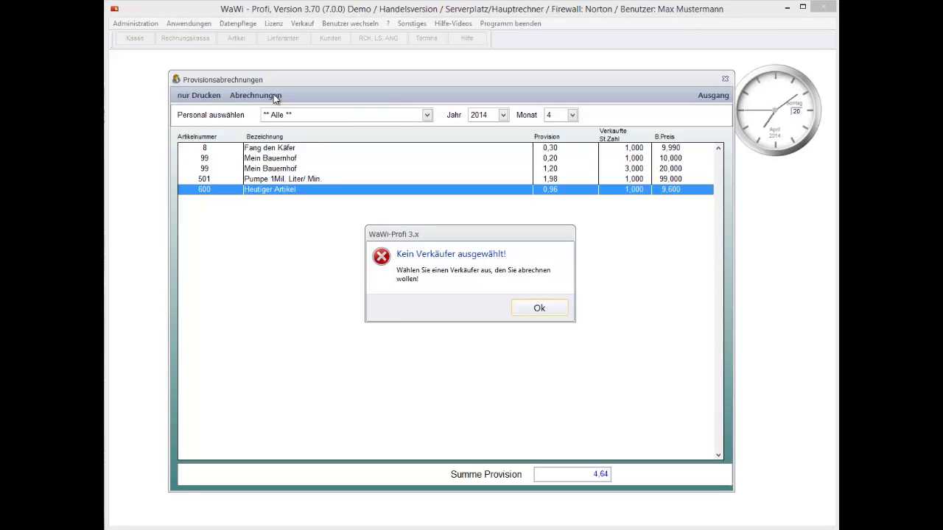
key(Return)
Restrict the statement to the first seller, preview that seller's printable commission list for 4/2014, and close the preview.
key(Up)
key(Up)
key(Up)
key(Return)
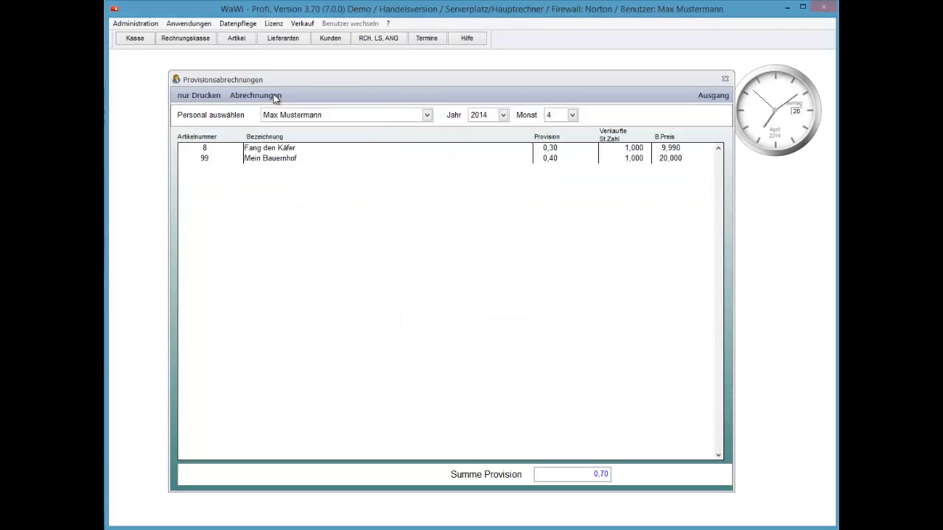
key(F10)
key(Down)
key(Return)
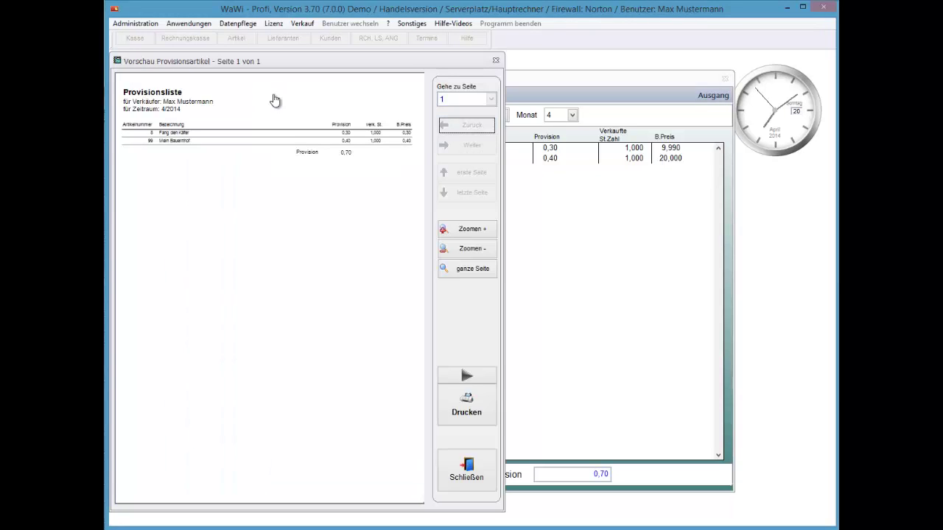
key(Escape)
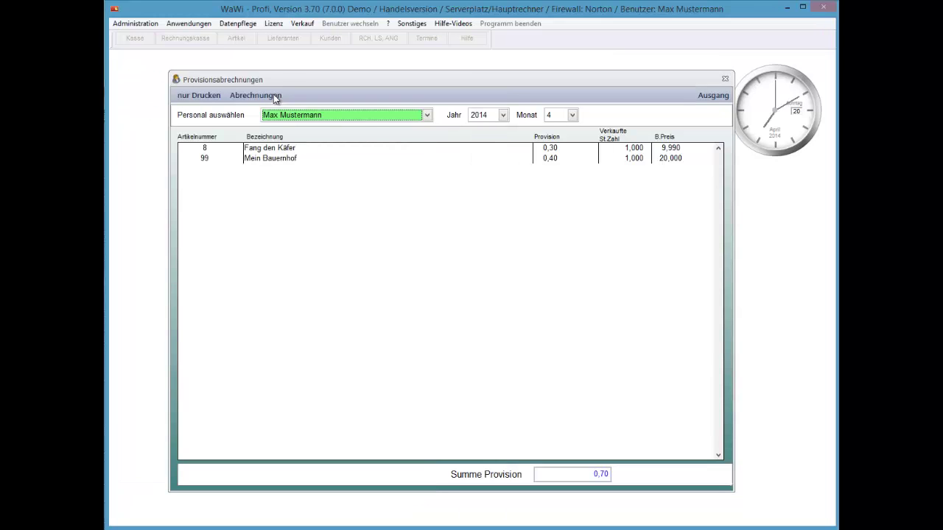
Preview the printable list of all commission articles for every seller in 4/2014, and close the preview.
key(alt)
key(Down)
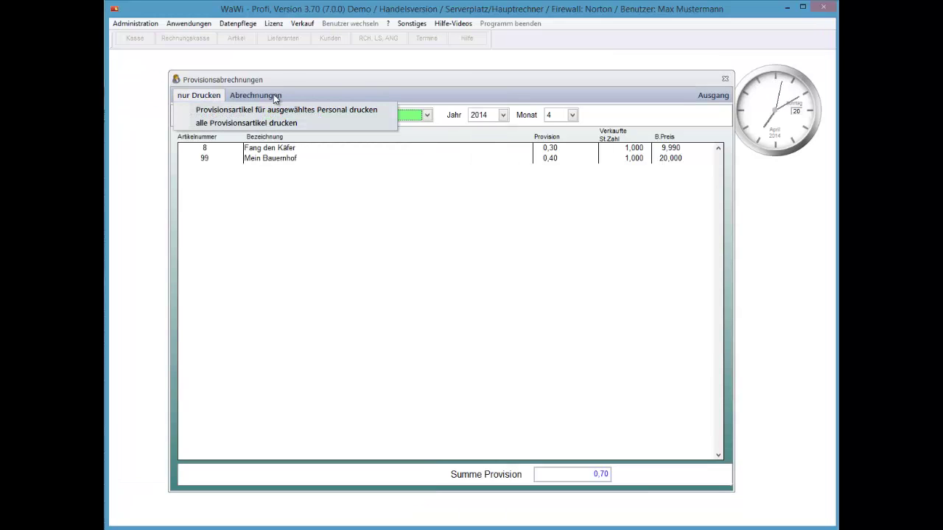
key(Down)
key(Return)
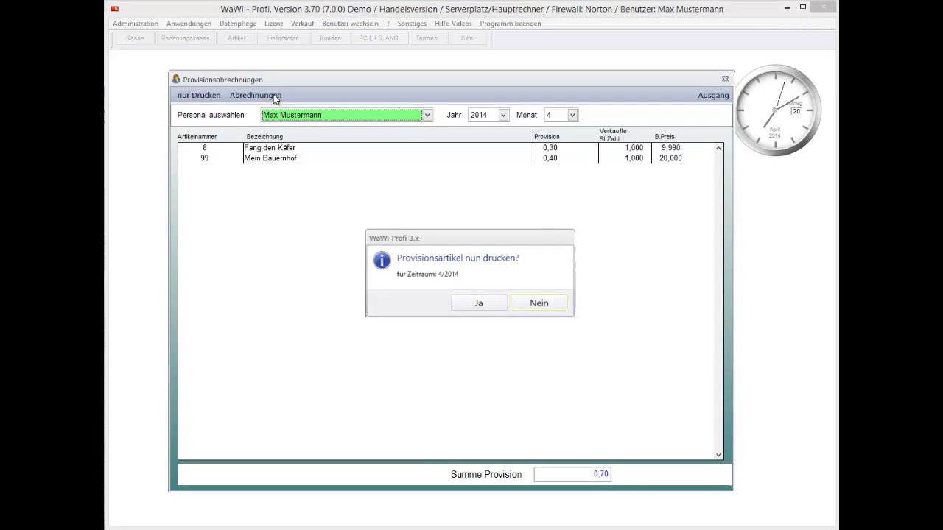
key(Return)
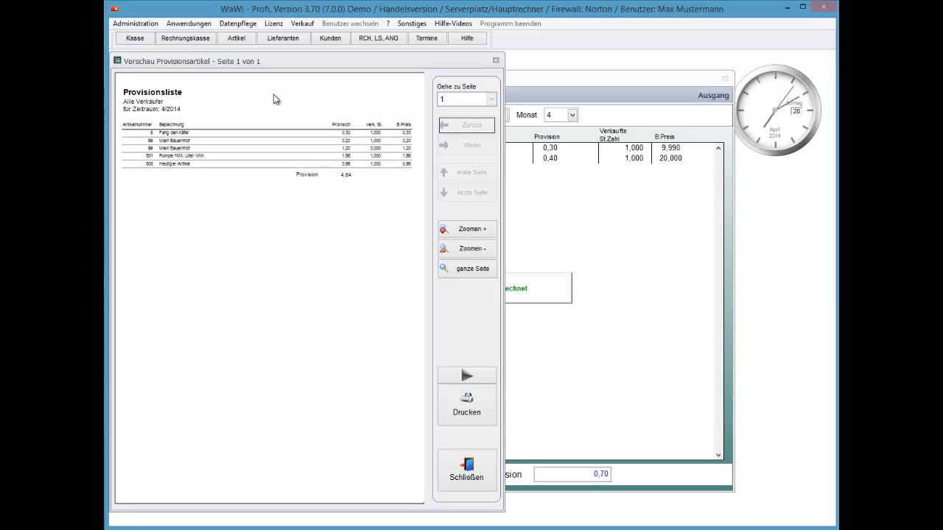
key(Escape)
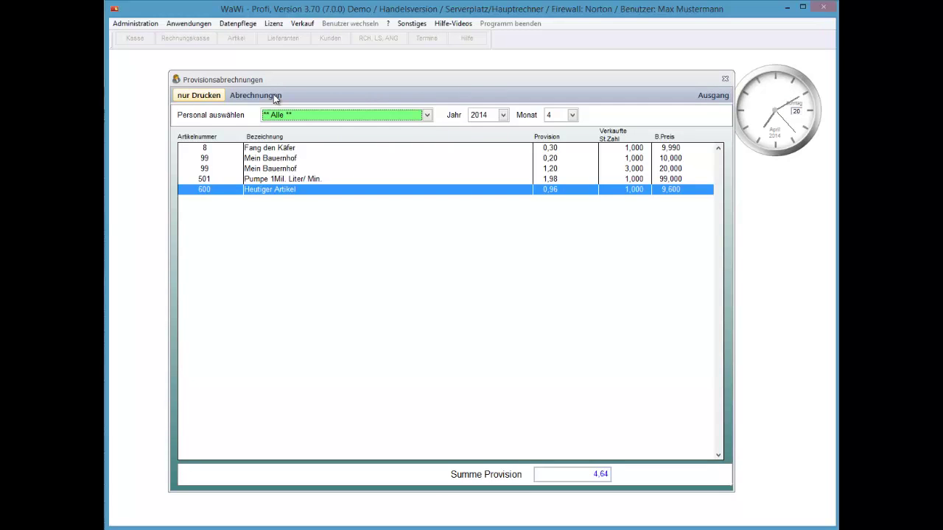
Show only the first seller's commissions in the 4/2014 statement.
click(275, 99)
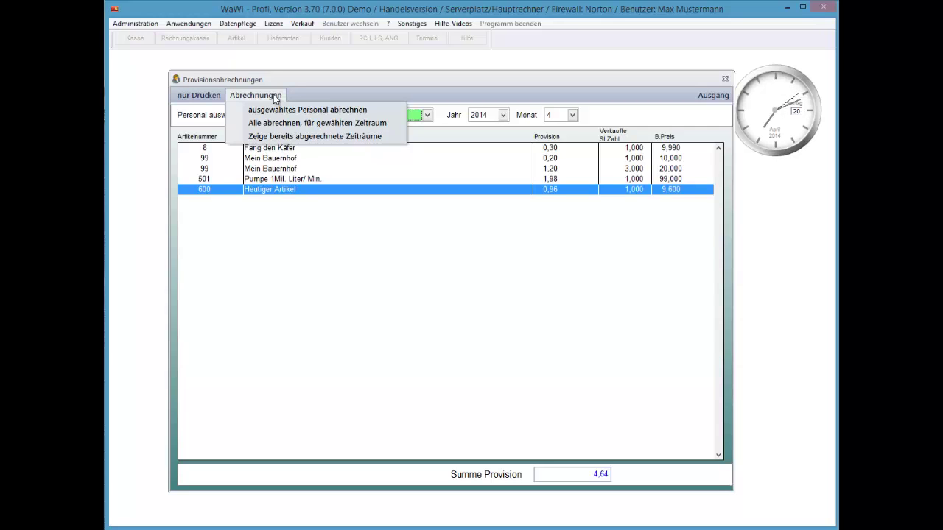
key(F10)
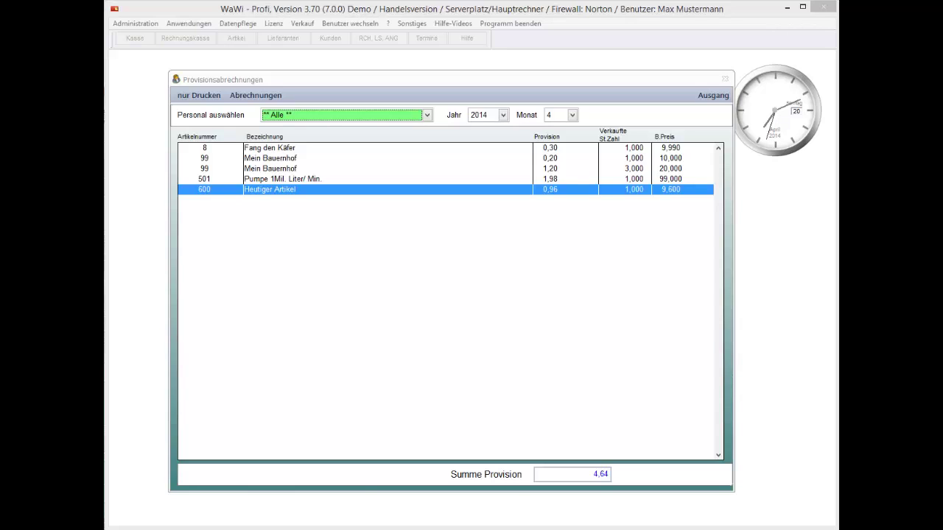
click(246, 98)
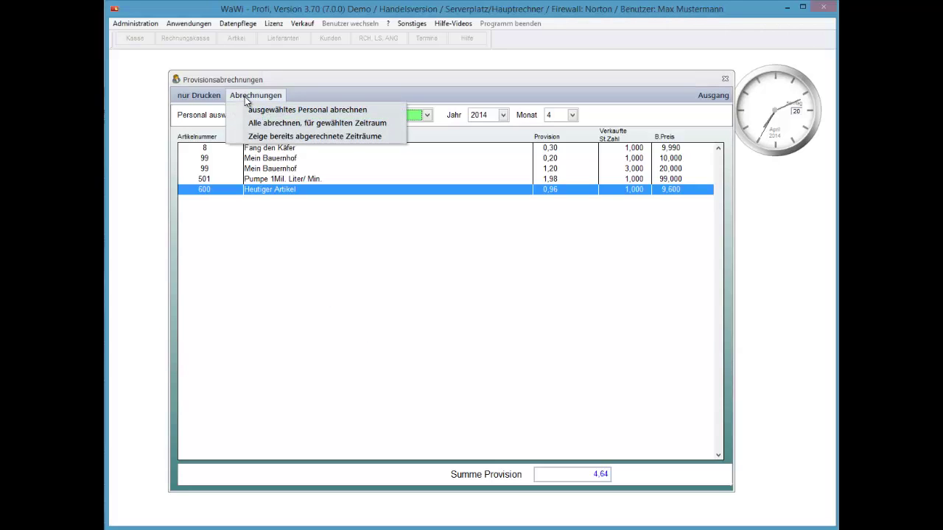
click(428, 115)
click(331, 128)
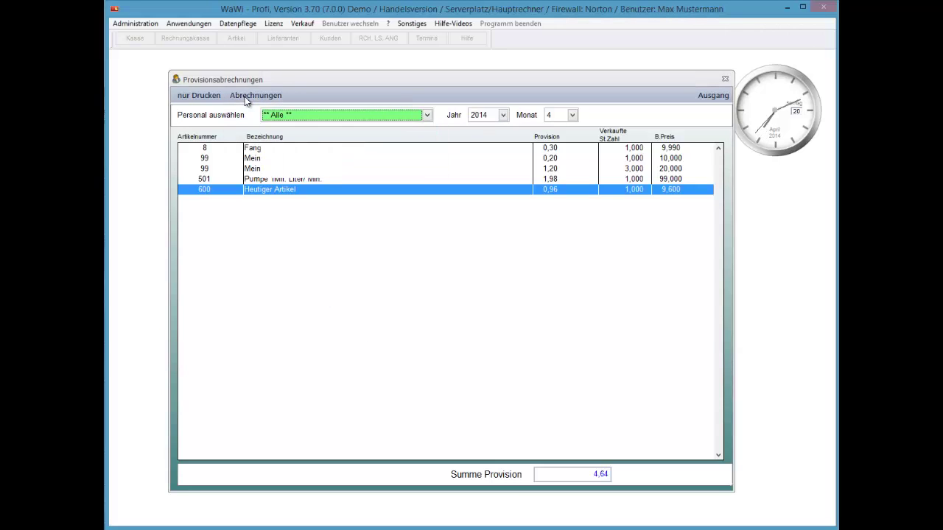
click(245, 97)
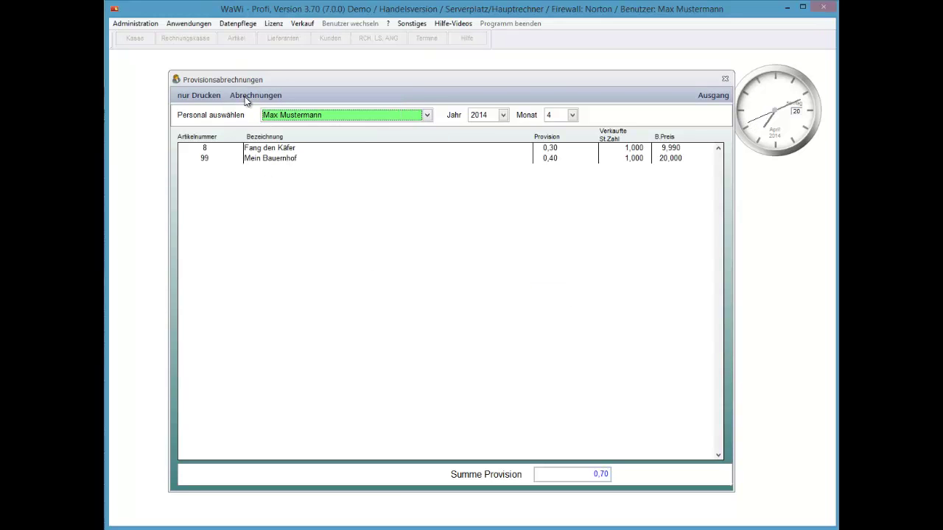
Create the commission settlement for all staff for the selected period 4/2014.
click(245, 97)
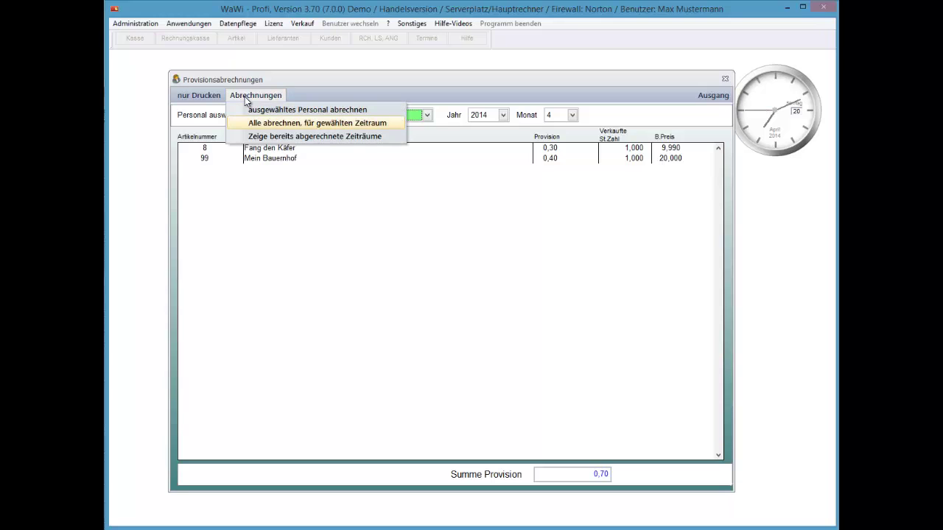
key(Down)
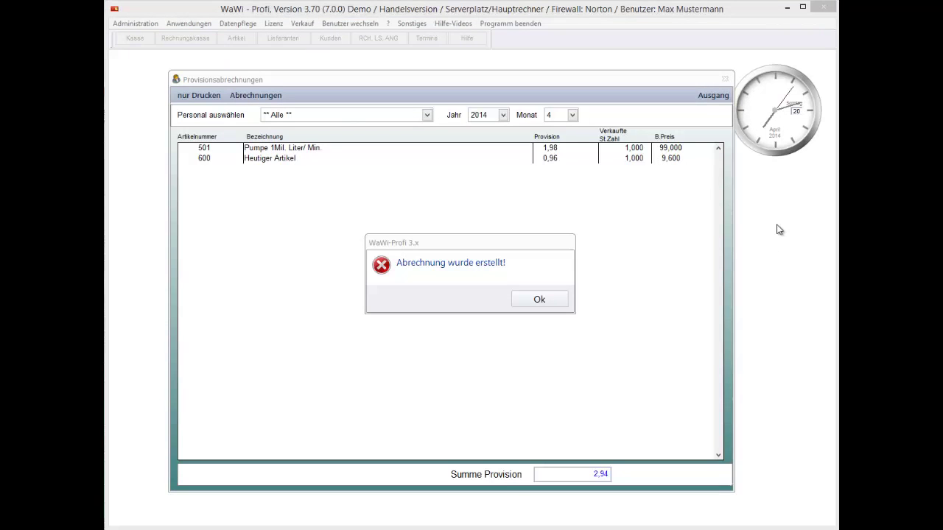
click(536, 299)
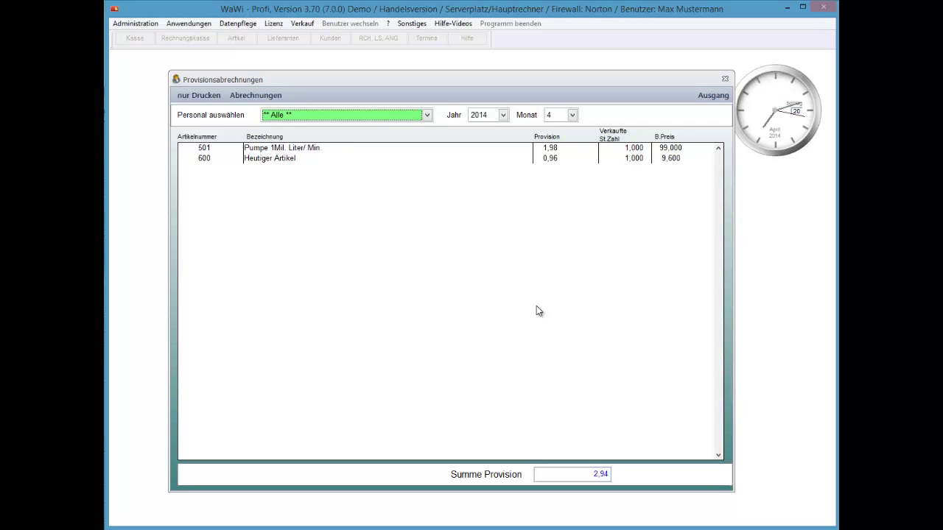
Open the overview of already settled commission periods and go through the listed staff members.
key(alt+a)
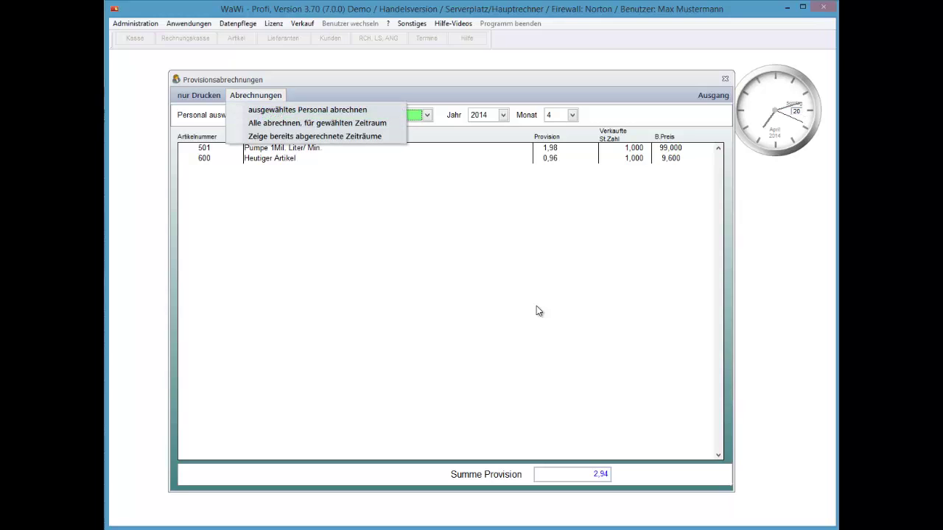
key(Up)
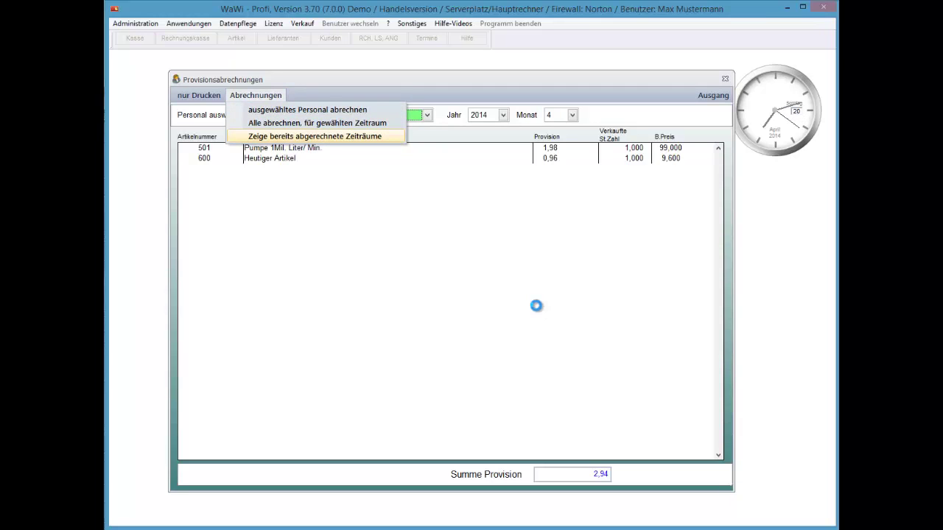
key(Return)
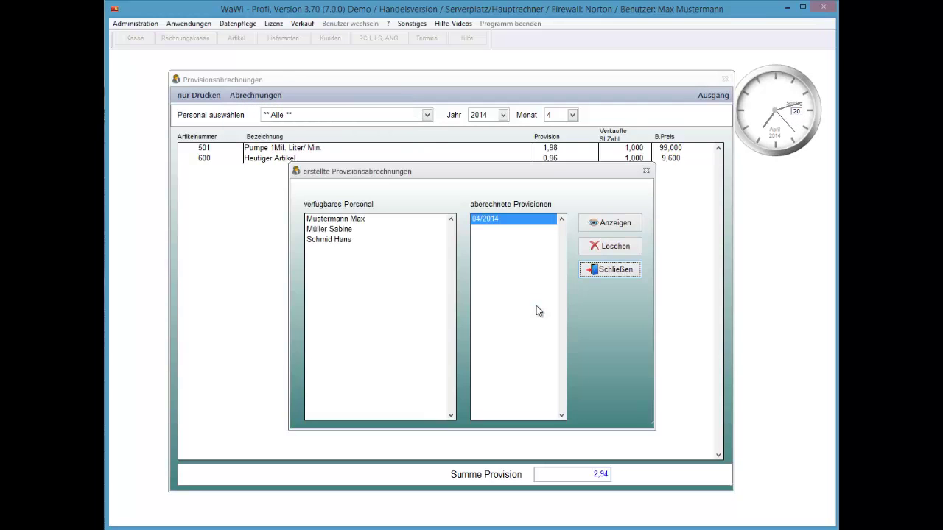
key(Tab)
key(Down)
key(Down)
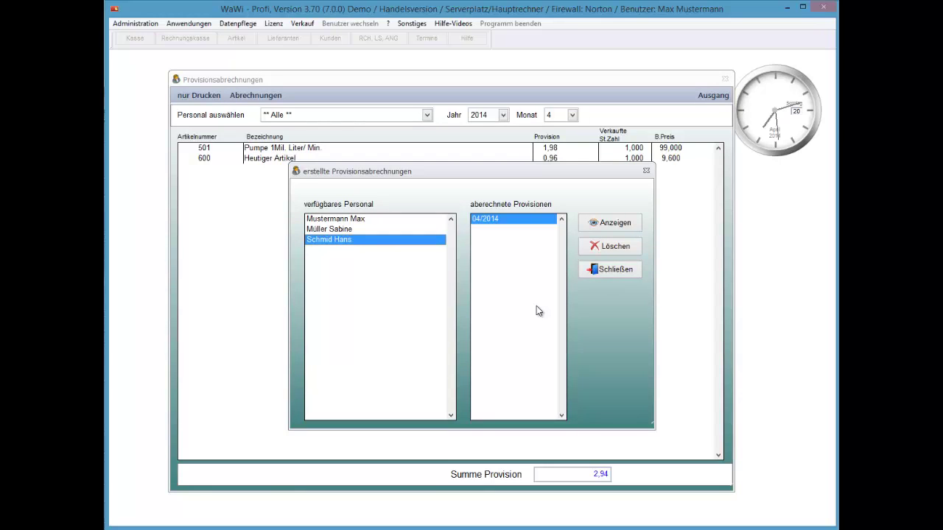
key(Up)
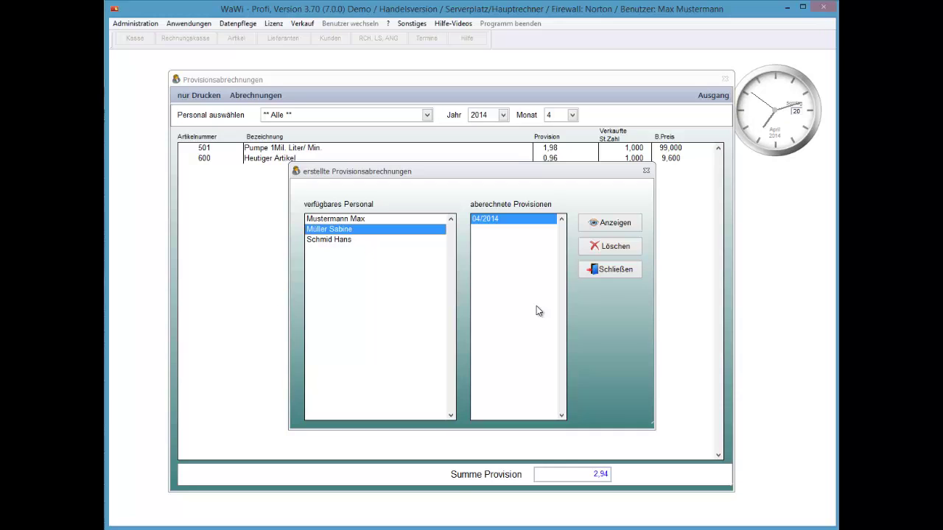
Display the first staff member's 04/2014 commission settlement as a PDF, check the seller and period in its heading, and close it.
key(Up)
click(609, 222)
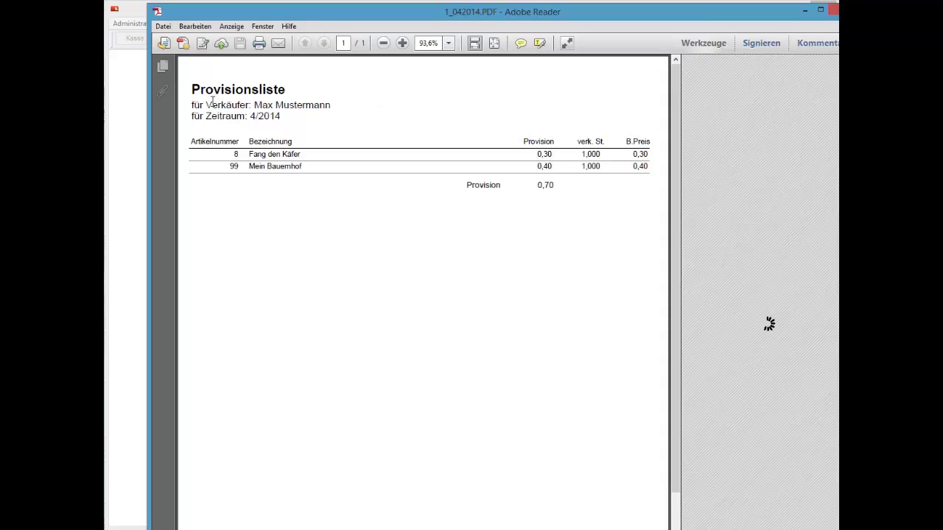
drag(249, 118, 305, 112)
click(300, 114)
double_click(304, 113)
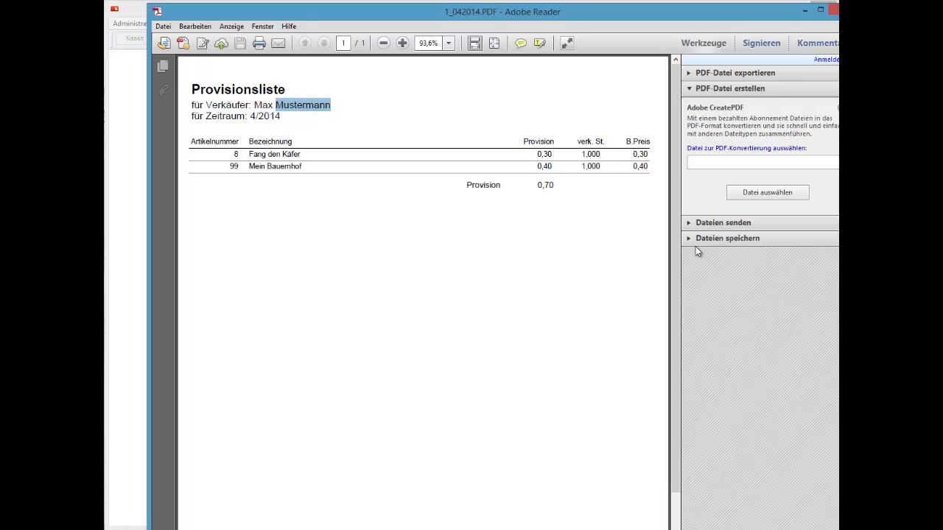
click(833, 9)
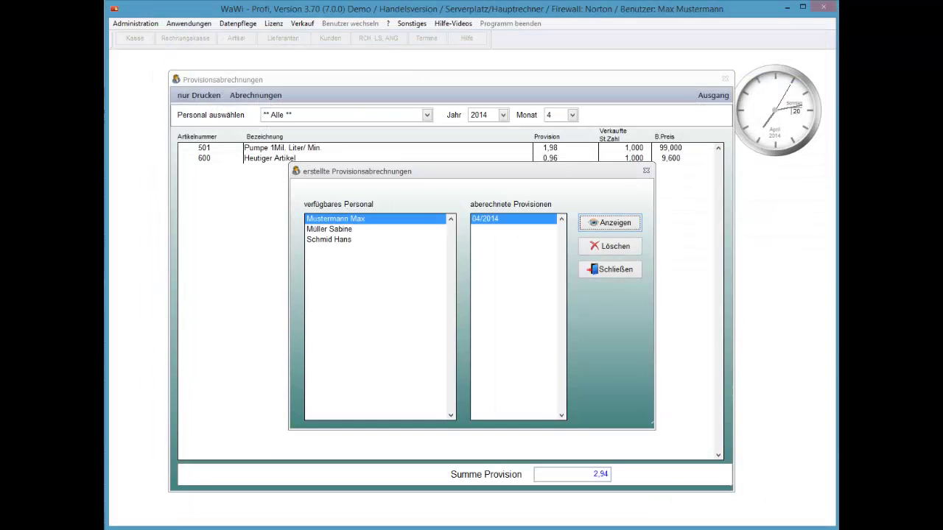
View the second staff member's 04/2014 settlement PDF, close it, and leave the overview of created settlements.
click(329, 229)
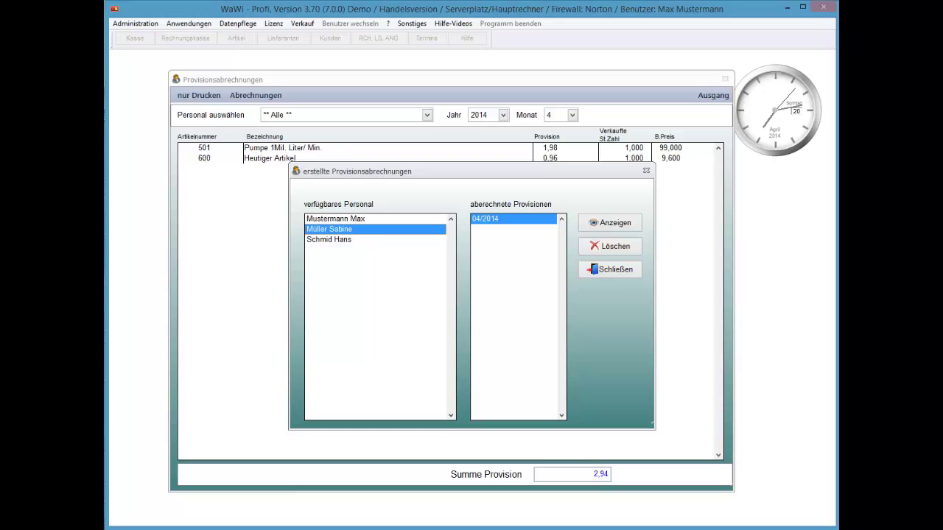
click(605, 223)
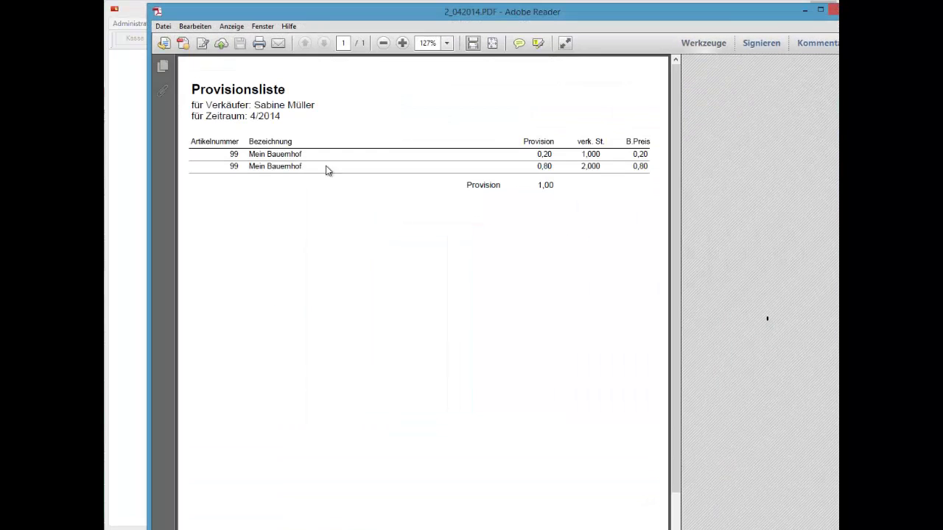
click(833, 9)
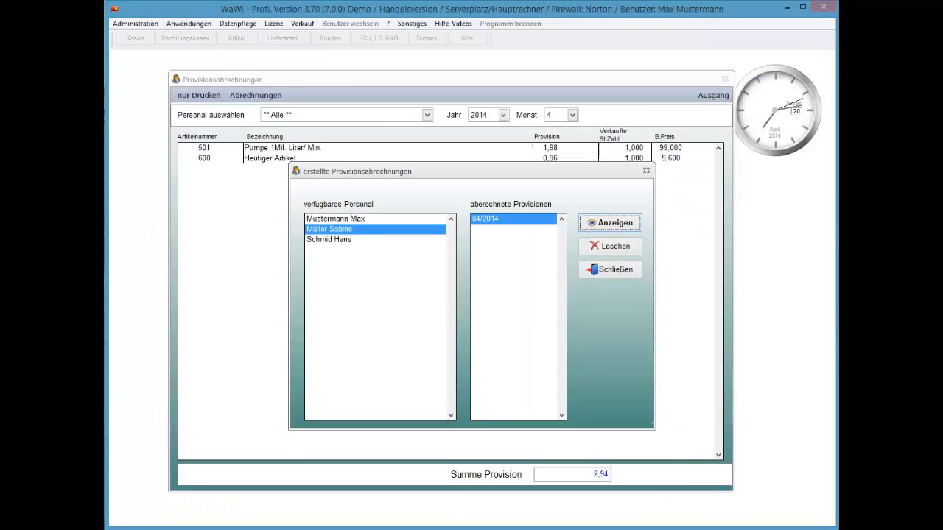
click(610, 270)
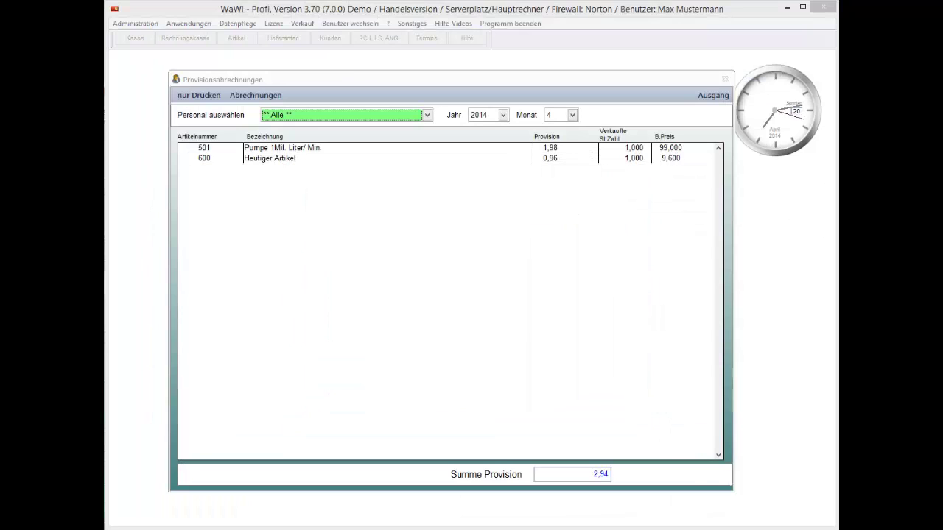